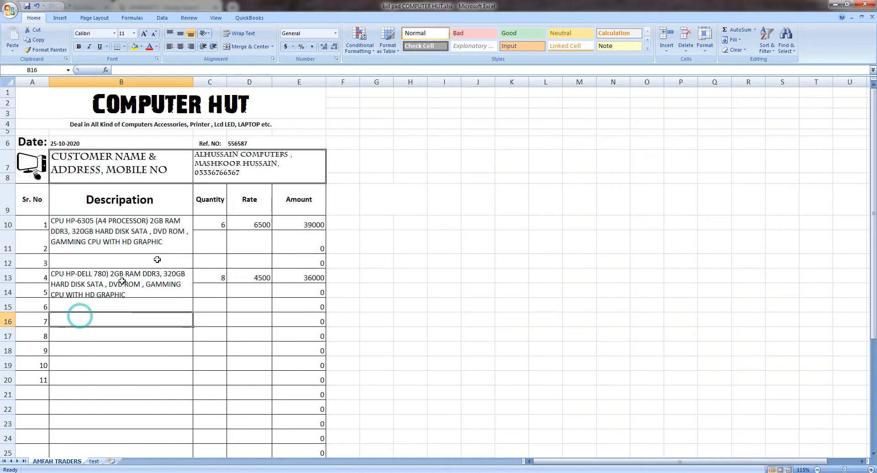
# - Enter quantity 5 and rate 6 in row 11 so its Amount becomes 30
pyautogui.click(209, 225)
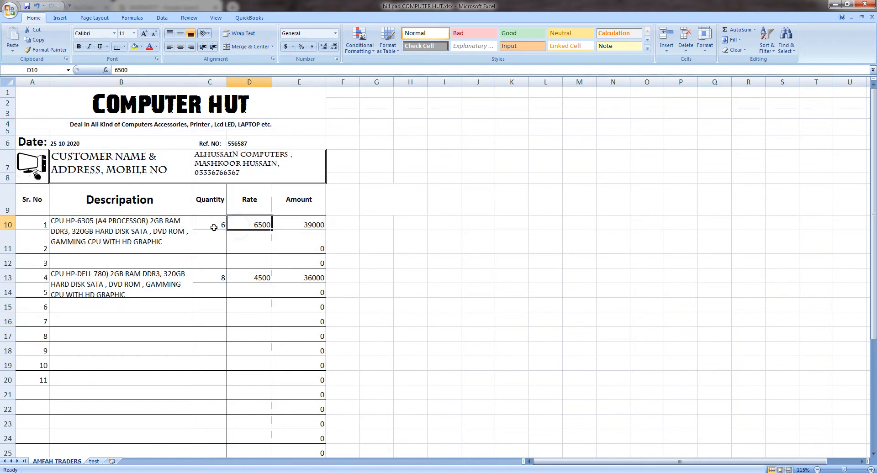
pyautogui.click(223, 246)
pyautogui.write('5')
pyautogui.press('Tab')
pyautogui.write('6')
pyautogui.press('Tab')
# - Check the Amount formula in row 15, then select the COMPUTER HUT title cell
pyautogui.press('Down')
pyautogui.press('Up')
pyautogui.press('Left')
pyautogui.press('Down')
pyautogui.press('Down')
pyautogui.press('Left')
pyautogui.press('Down')
pyautogui.press('Down')
pyautogui.press('Down')
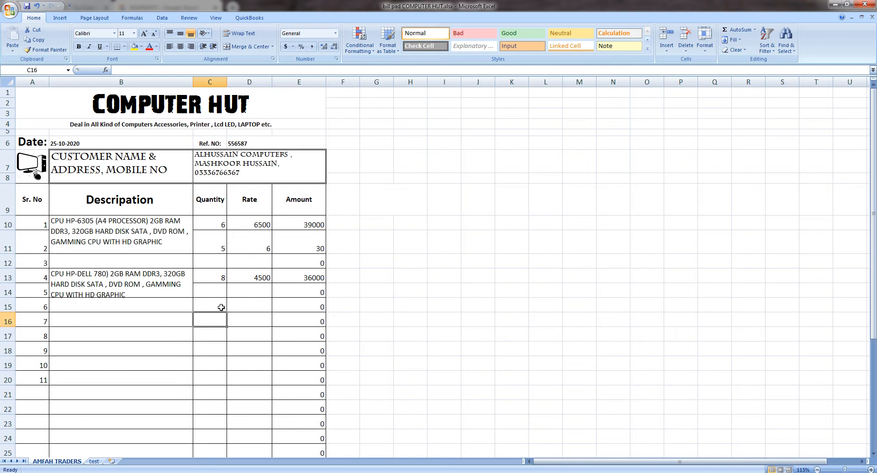
pyautogui.click(221, 307)
pyautogui.click(293, 310)
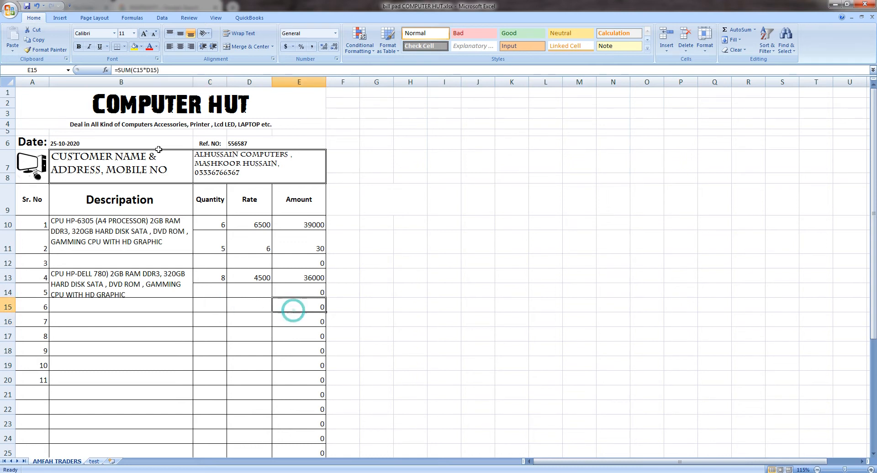
pyautogui.click(127, 104)
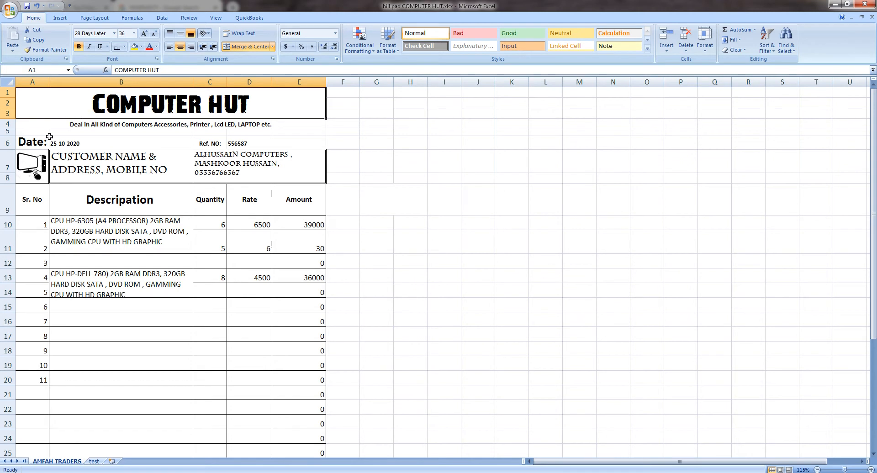
# - Delete the contents of A1:E15 and A15:E29, leaving only the empty bordered layout
pyautogui.moveTo(53, 108); pyautogui.dragTo(185, 300)
pyautogui.press('Delete')
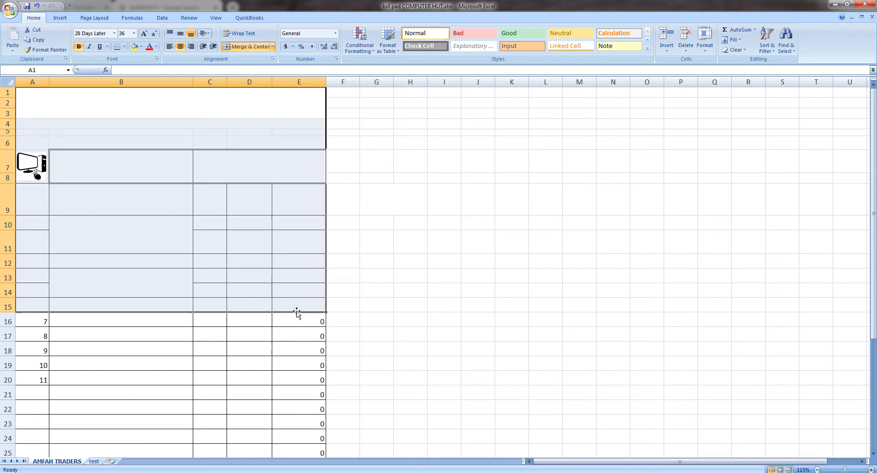
pyautogui.moveTo(43, 303); pyautogui.dragTo(320, 383)
pyautogui.press('Delete')
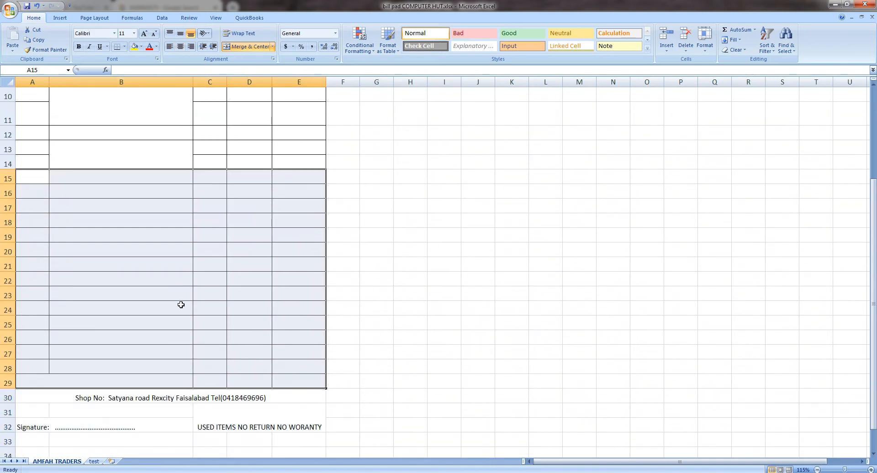
pyautogui.scroll(3, 195, 312)
pyautogui.click(110, 111)
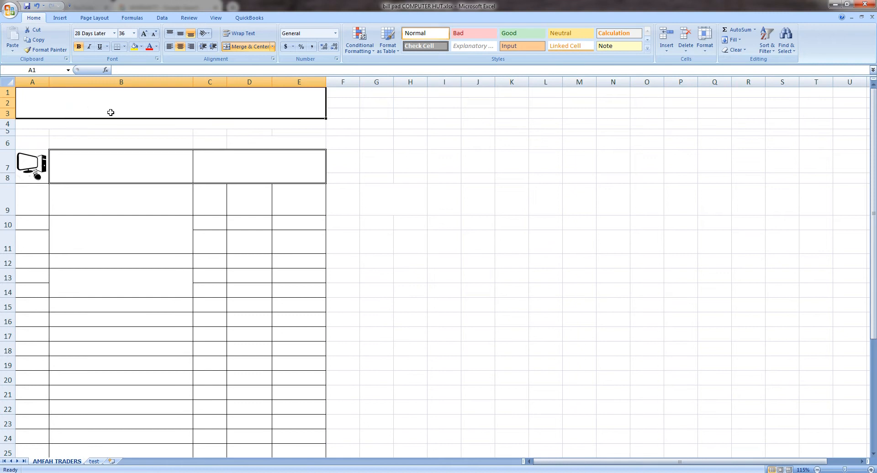
pyautogui.click(111, 113)
pyautogui.click(69, 121)
pyautogui.click(111, 105)
pyautogui.click(146, 186)
pyautogui.click(123, 109)
pyautogui.click(9, 11)
pyautogui.moveTo(32, 111)
pyautogui.click(109, 90)
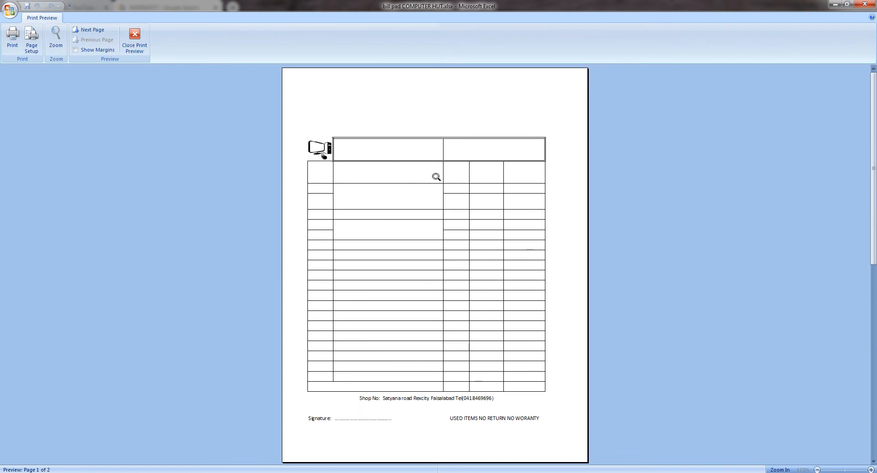
pyautogui.click(142, 36)
pyautogui.click(73, 127)
pyautogui.click(49, 100)
pyautogui.click(79, 135)
pyautogui.moveTo(28, 125); pyautogui.dragTo(200, 126)
pyautogui.click(184, 95)
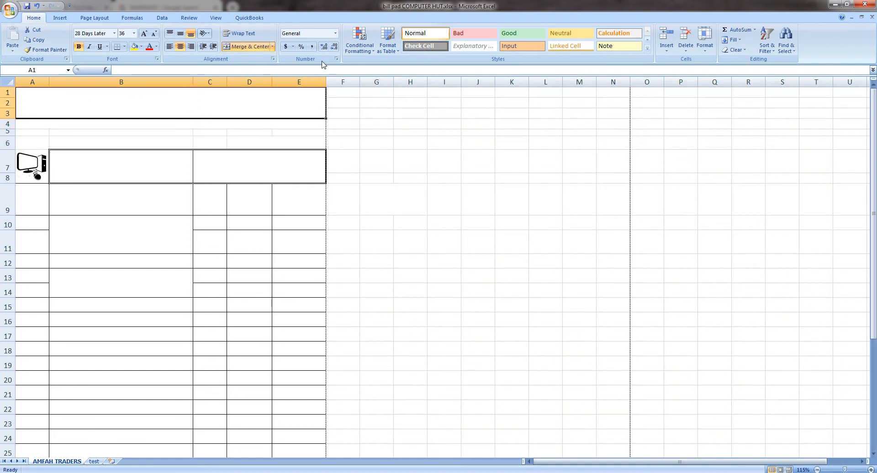
# - Unmerge the banner, then re-merge and centre A1:E3 as one title cell
pyautogui.click(239, 47)
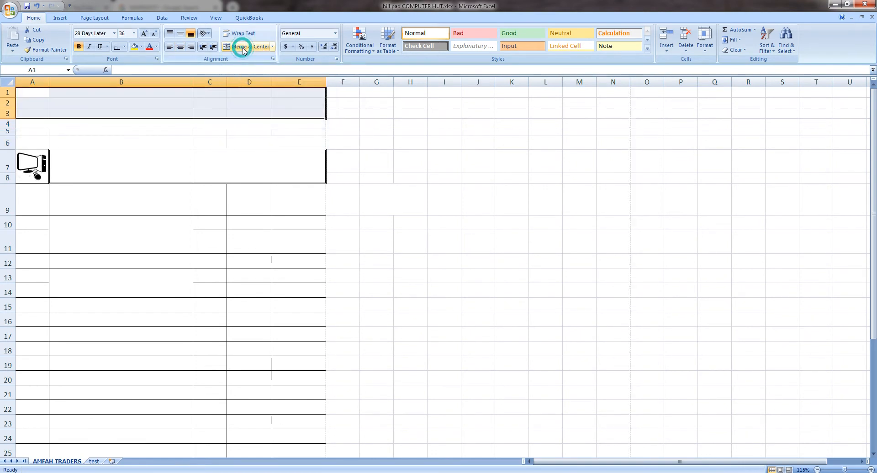
pyautogui.click(149, 114)
pyautogui.moveTo(32, 92); pyautogui.dragTo(245, 91)
pyautogui.click(247, 46)
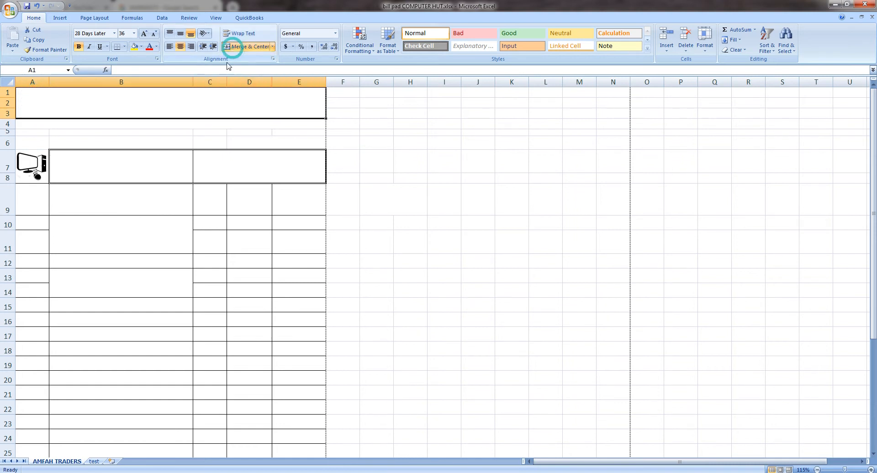
# - Type COMPUTER HUT into the merged title cell
pyautogui.click(162, 96)
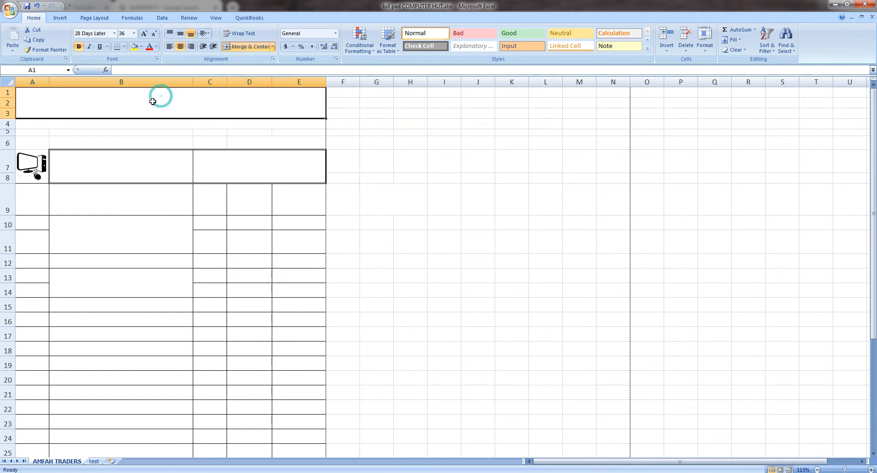
pyautogui.click(140, 71)
pyautogui.write('COMPUTERS')
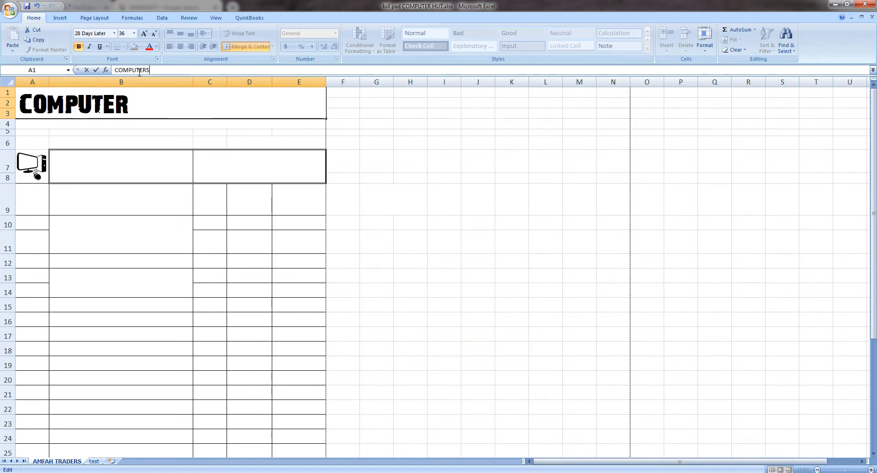
pyautogui.press('BackSpace')
pyautogui.write('HUT')
pyautogui.click(132, 123)
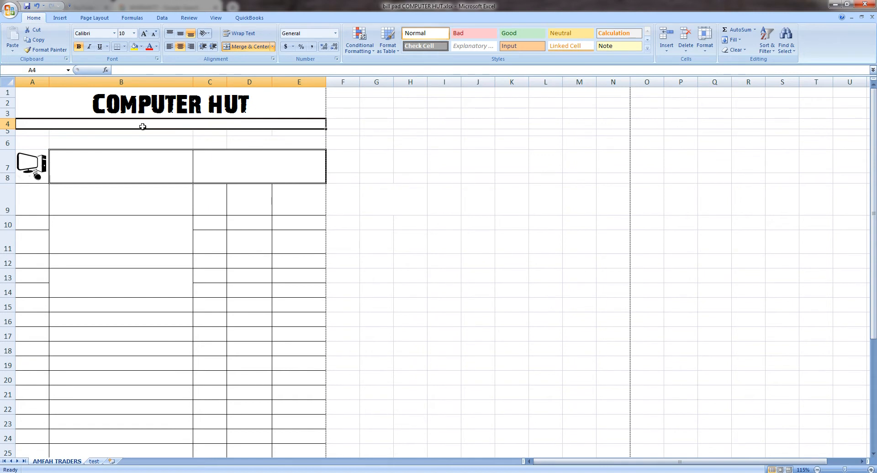
# - Enter 'Deal in All kind of Computer & Accessories' in the merged cell below the title
pyautogui.write('Deal')
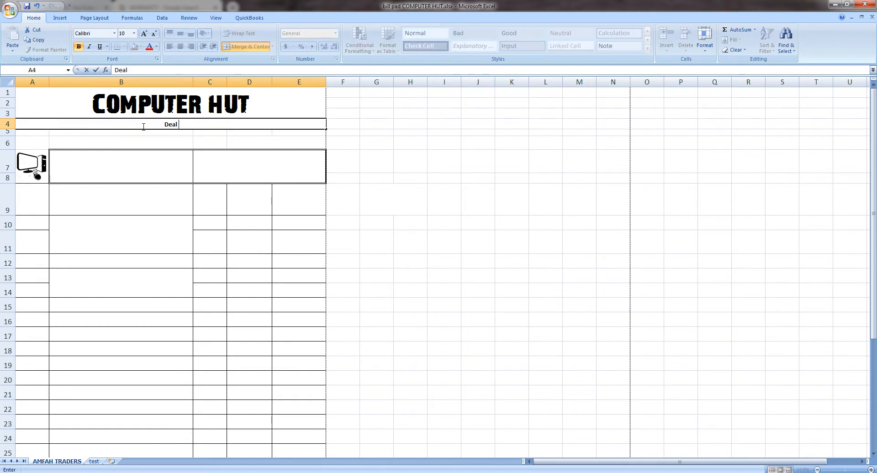
pyautogui.press('BackSpace')
pyautogui.press('BackSpace')
pyautogui.press('BackSpace')
pyautogui.write('Deal in All kind of ')
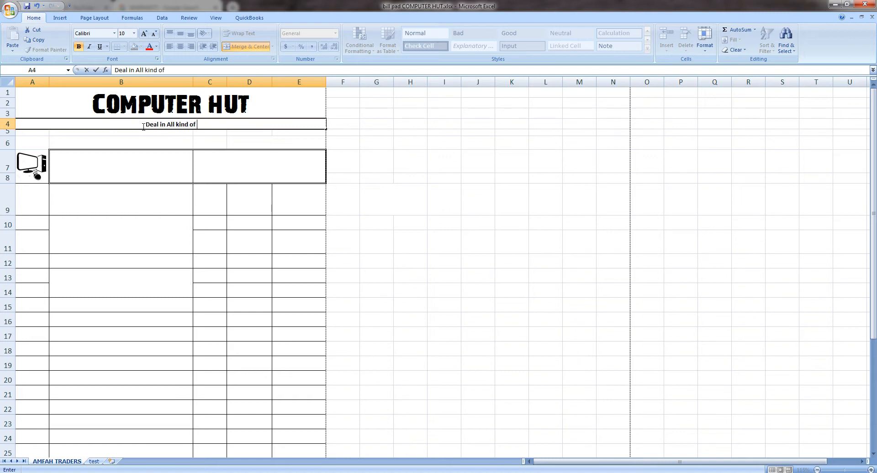
pyautogui.write('c')
pyautogui.press('BackSpace')
pyautogui.write('Computer ')
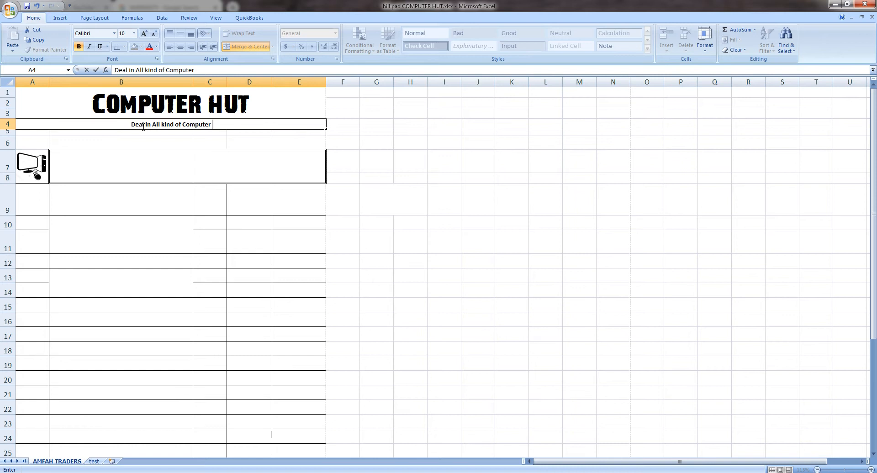
pyautogui.write('& Access')
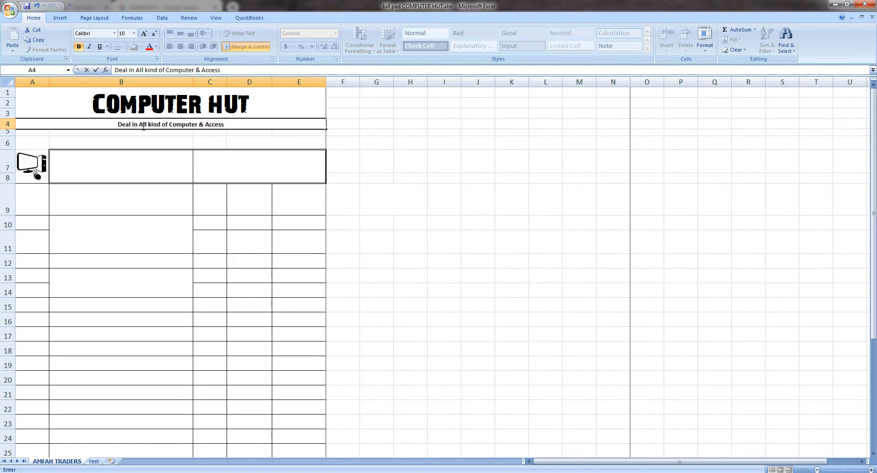
pyautogui.write('ories')
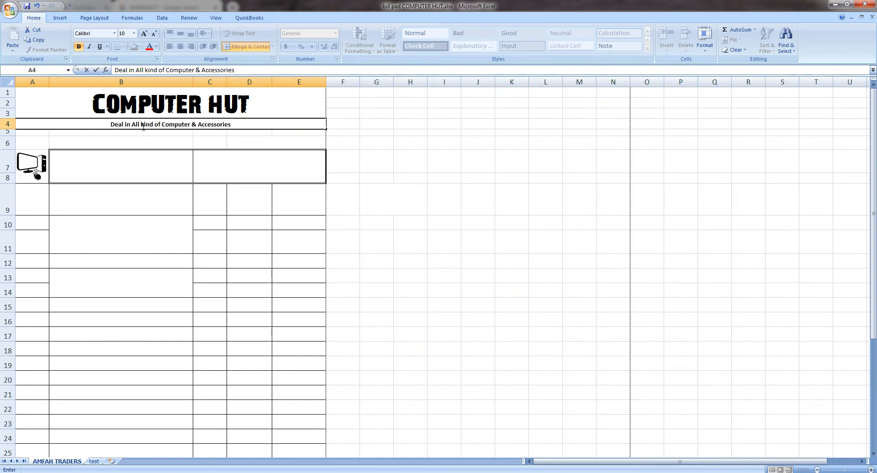
pyautogui.click(99, 142)
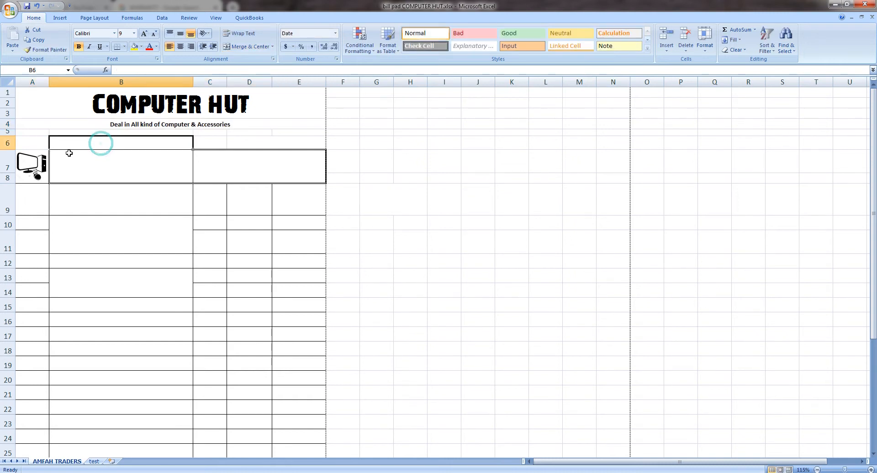
# - Enter the label Date in A6 and the date 26-10-2022 in B6
pyautogui.click(39, 144)
pyautogui.write('Date')
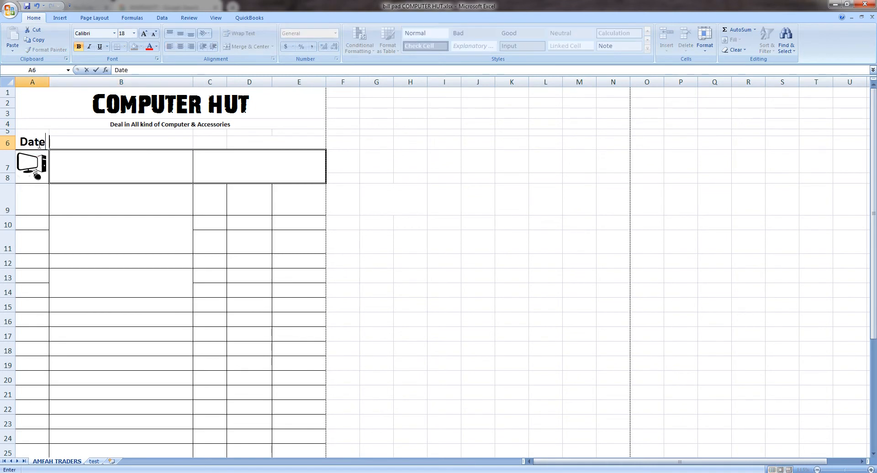
pyautogui.press('Tab')
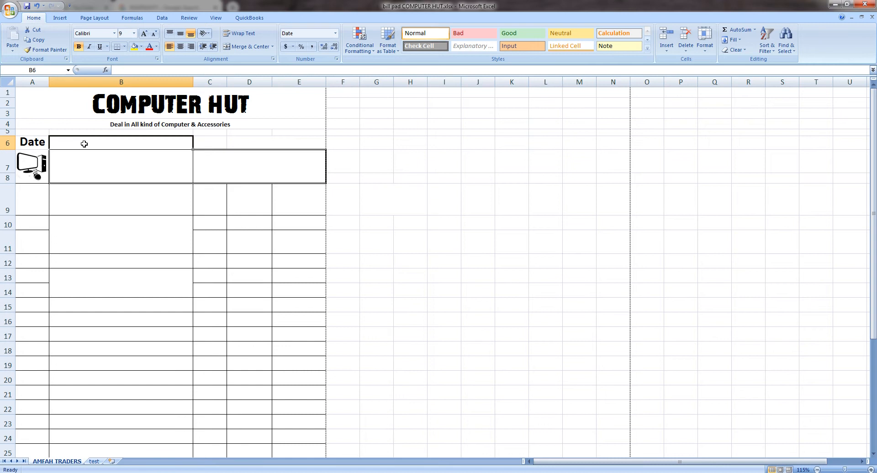
pyautogui.write('2')
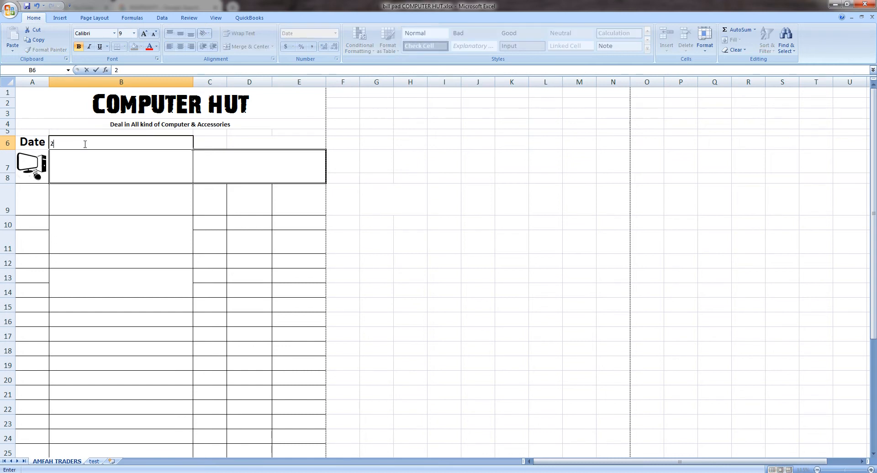
pyautogui.write('6-10-2020')
pyautogui.click(221, 161)
# - Put 'Ref No:' in C6 and the reference number in D6
pyautogui.click(220, 144)
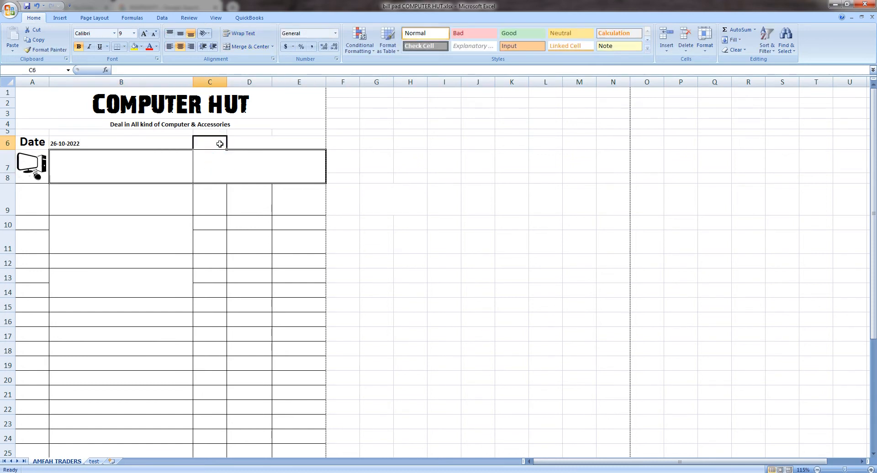
pyautogui.write('Ref')
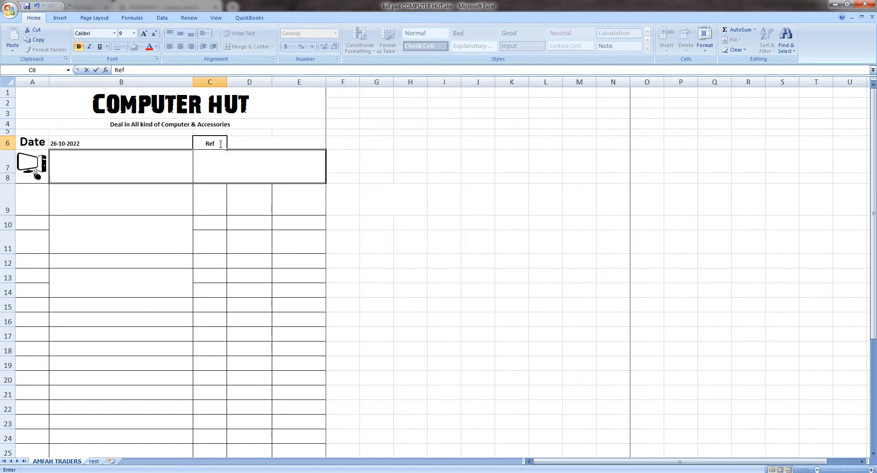
pyautogui.write(' No:')
pyautogui.click(263, 144)
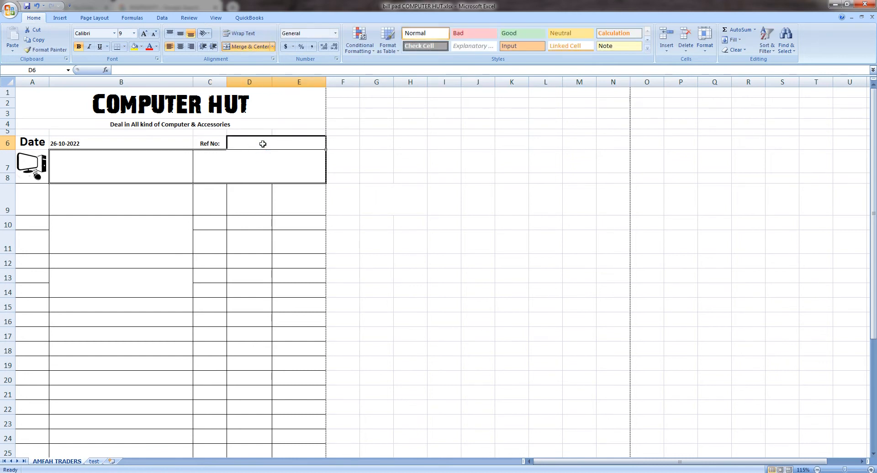
pyautogui.write('562384')
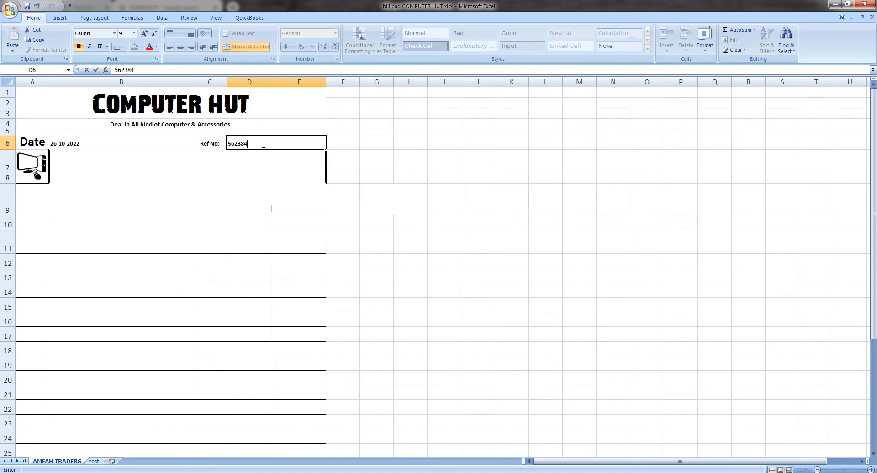
pyautogui.click(139, 171)
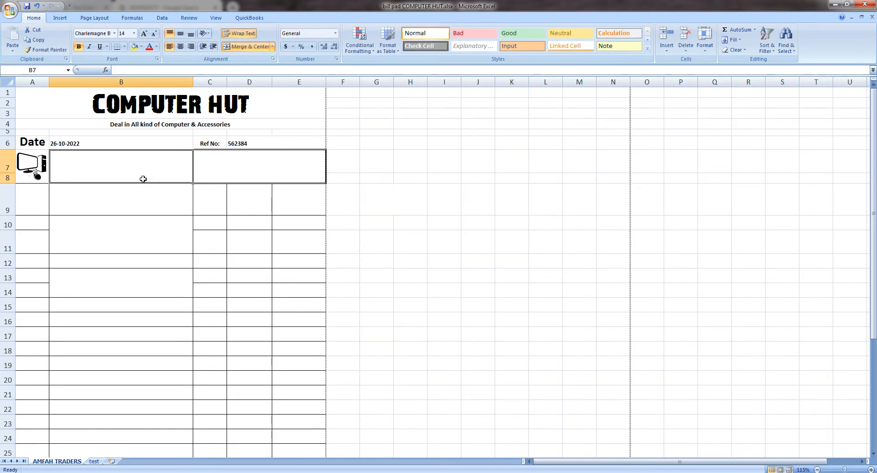
# - Label the customer box 'Customer name & Address' in B7
pyautogui.write('Cuso')
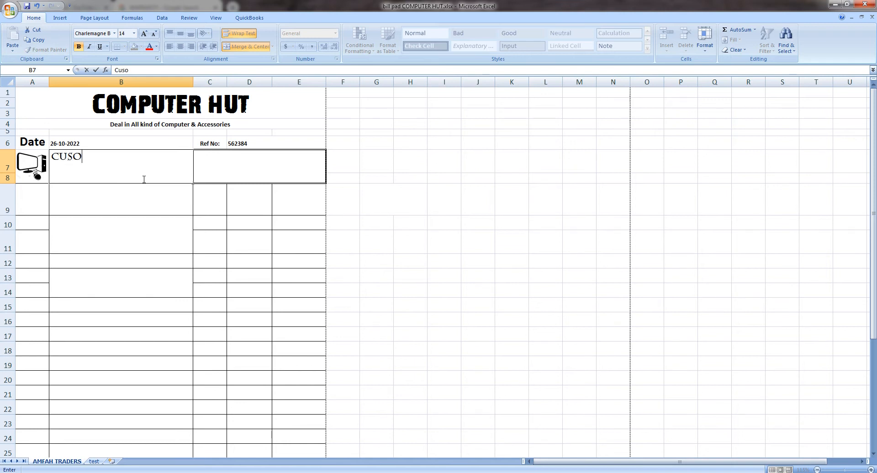
pyautogui.press('BackSpace')
pyautogui.write('tomer name')
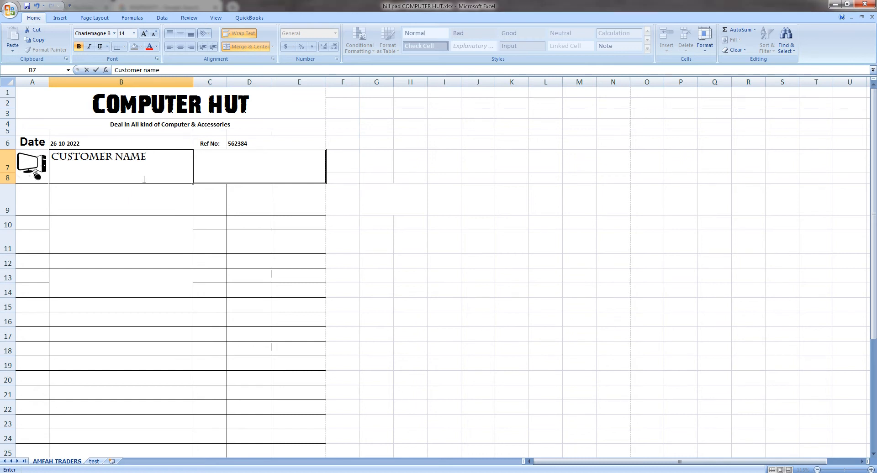
pyautogui.write(' & A')
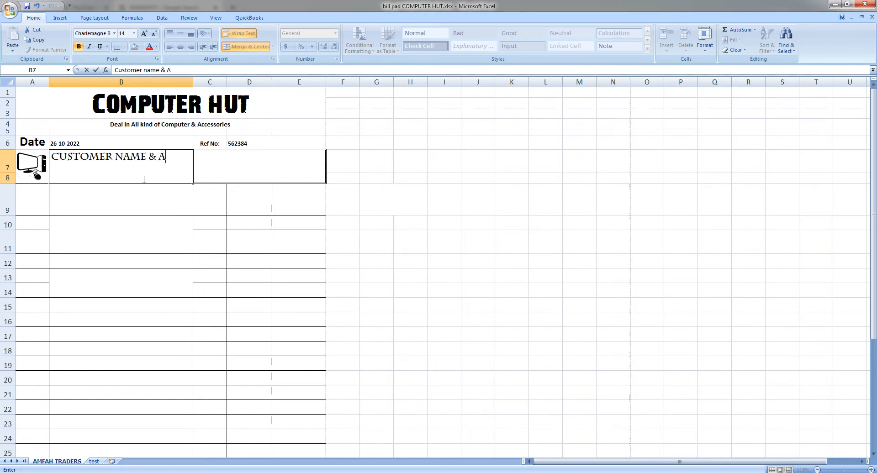
pyautogui.write('ddress')
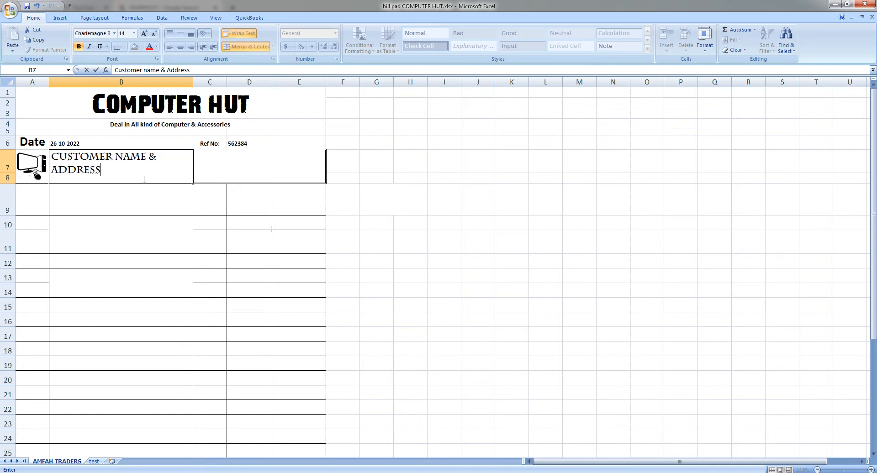
# - Fill in the customer's name, town and phone number in the merged box beside it
pyautogui.click(218, 165)
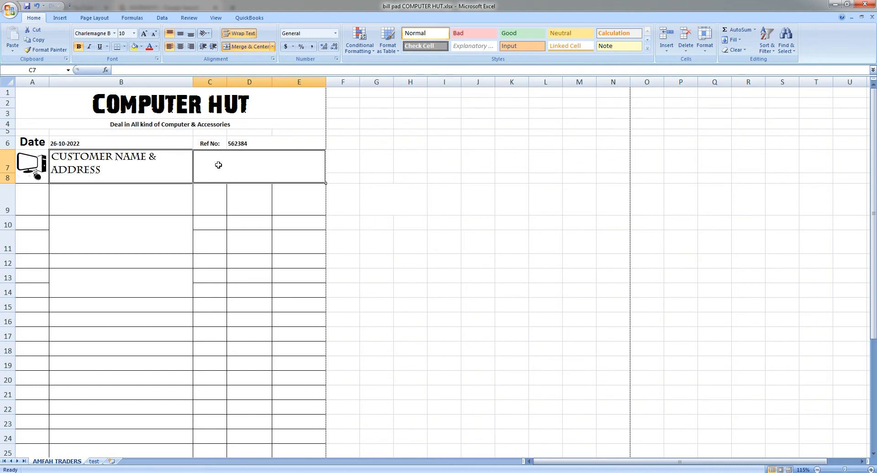
pyautogui.write('Ali')
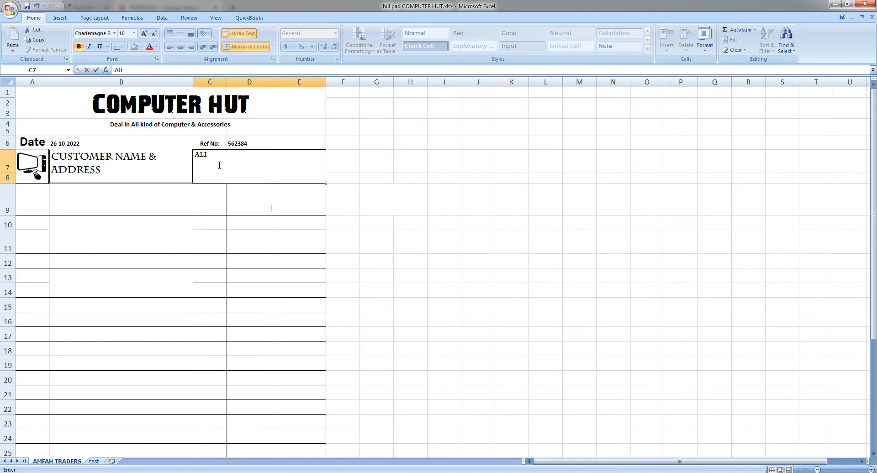
pyautogui.write('jhang')
pyautogui.press('BackSpace')
pyautogui.press('BackSpace')
pyautogui.press('BackSpace')
pyautogui.press('BackSpace')
pyautogui.press('BackSpace')
pyautogui.write('Shorkot')
pyautogui.press('Return')
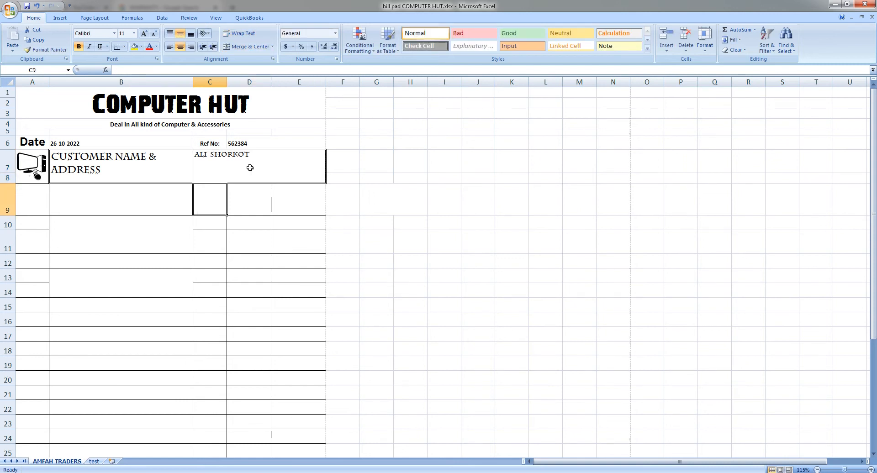
pyautogui.click(250, 168)
pyautogui.doubleClick(265, 157)
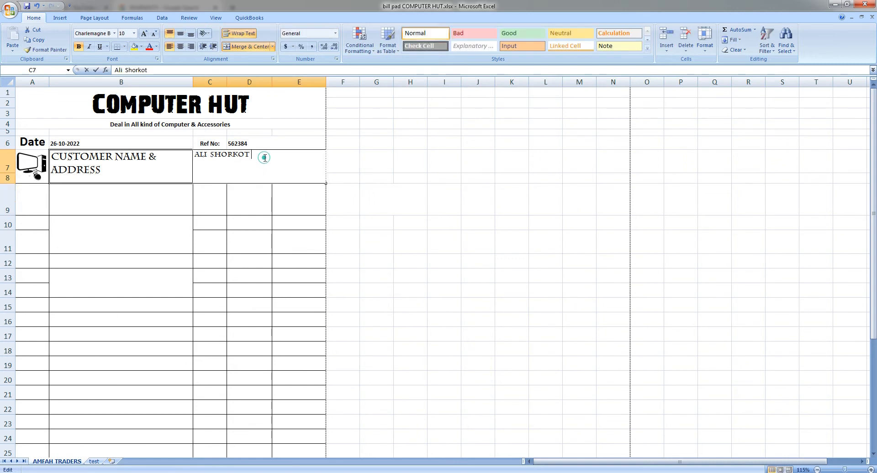
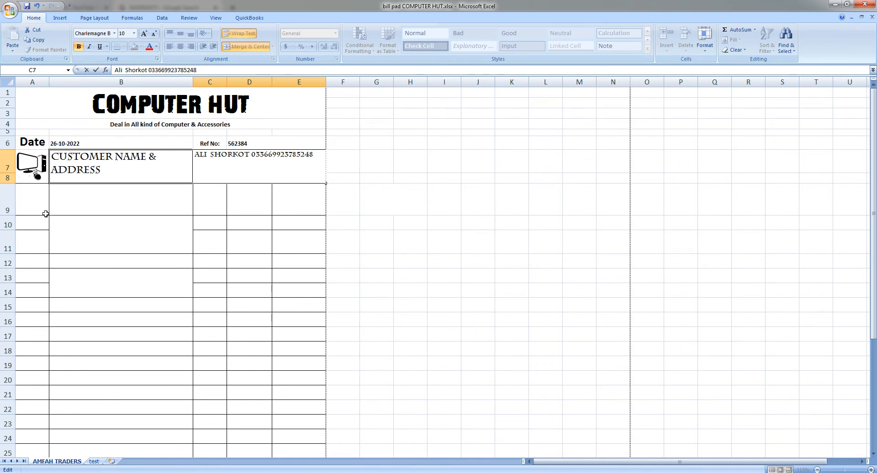
# - Enter the headings Sr. No in A9 and Deseripation in B9
pyautogui.click(36, 210)
pyautogui.write('S')
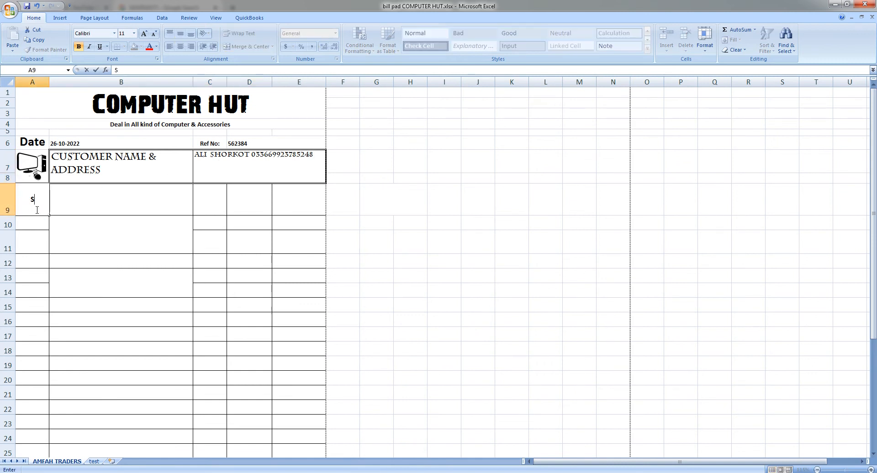
pyautogui.write('r. No')
pyautogui.press('Tab')
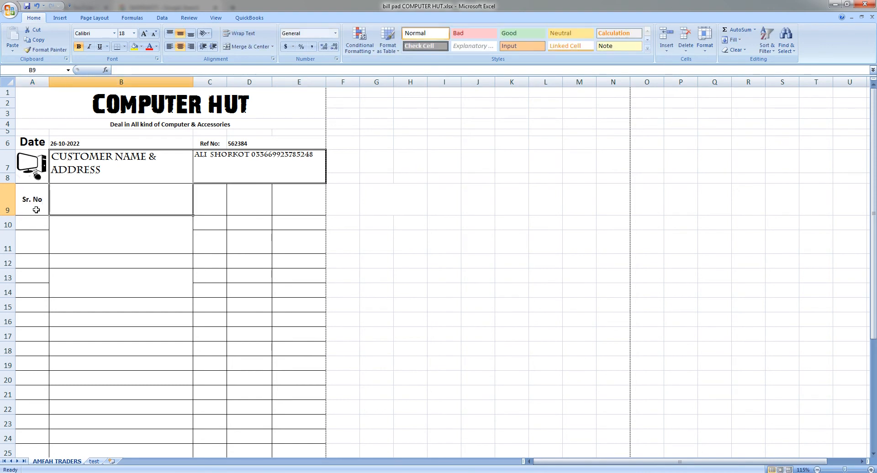
pyautogui.write('Des')
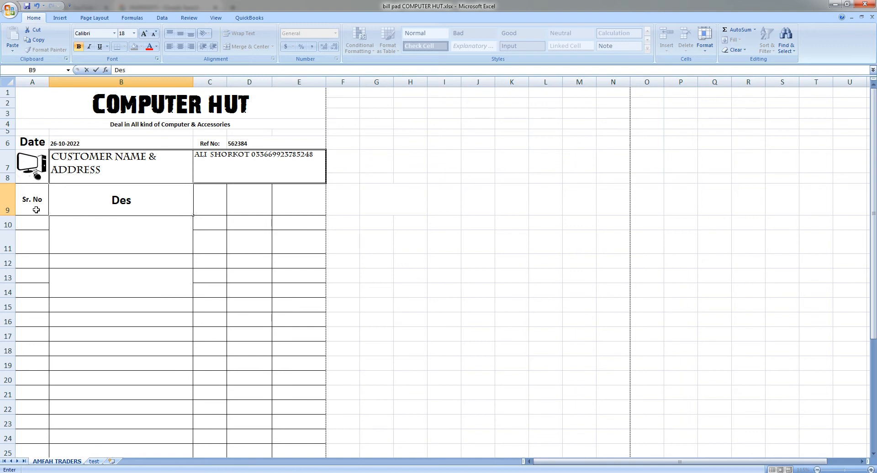
pyautogui.write('eripat8o')
pyautogui.press('BackSpace')
pyautogui.press('BackSpace')
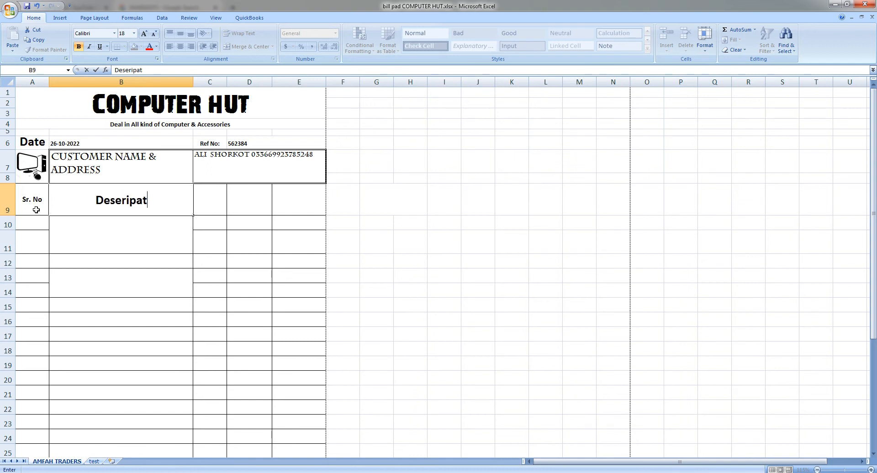
pyautogui.press('BackSpace')
pyautogui.press('BackSpace')
pyautogui.press('BackSpace')
pyautogui.press('BackSpace')
pyautogui.press('BackSpace')
pyautogui.press('BackSpace')
pyautogui.press('BackSpace')
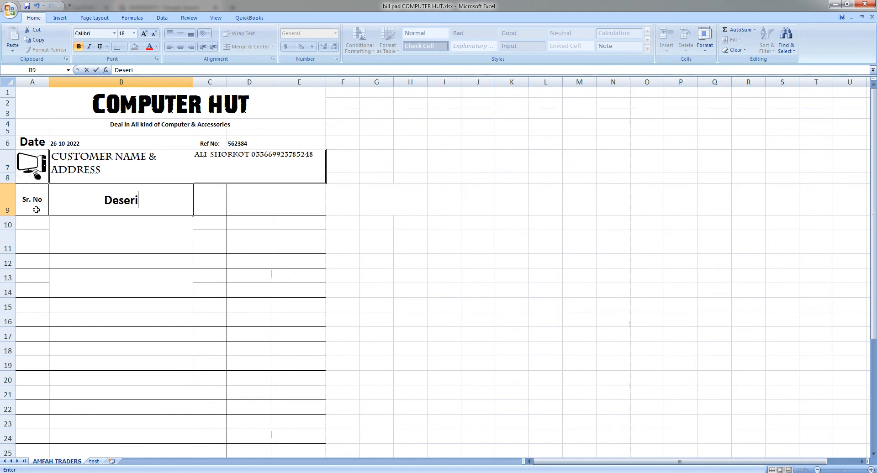
pyautogui.write('seripation')
pyautogui.press('Return')
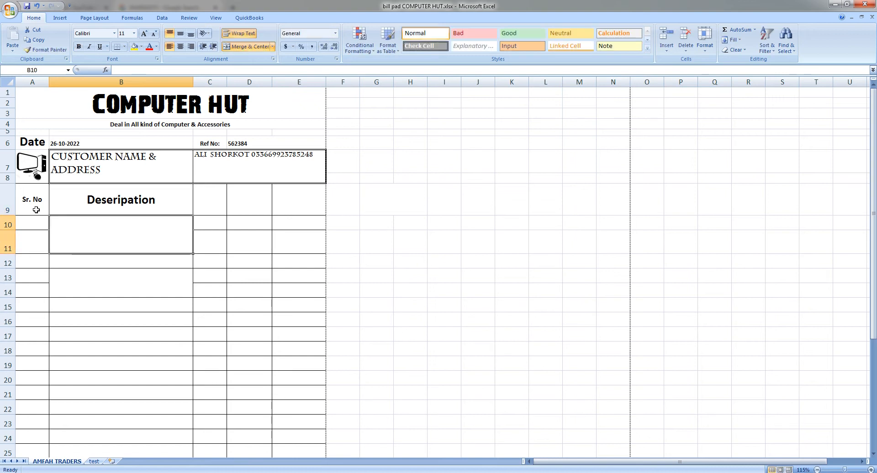
pyautogui.press('Up')
pyautogui.press('Right')
# - Add the headings Quantity, Rate and Amount in C9:E9
pyautogui.click(217, 204)
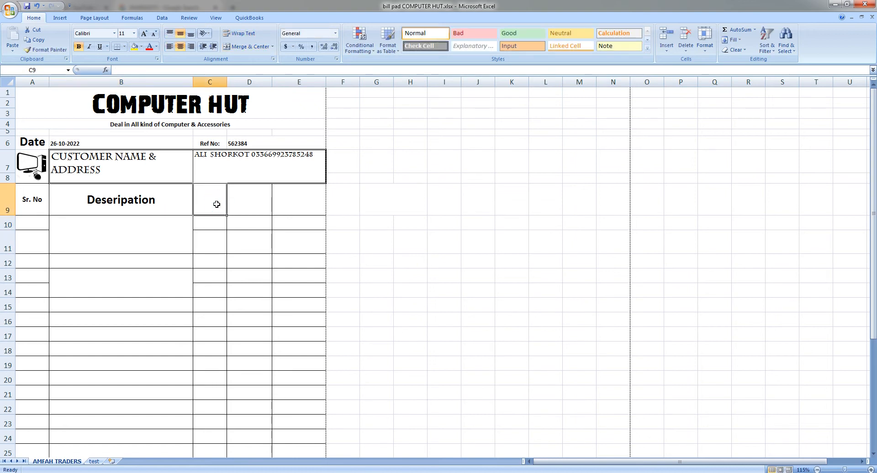
pyautogui.write('Quantity')
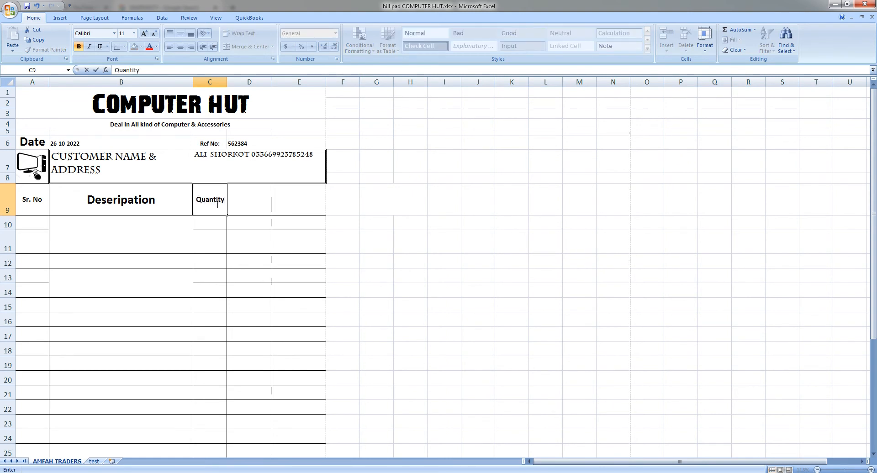
pyautogui.press('Tab')
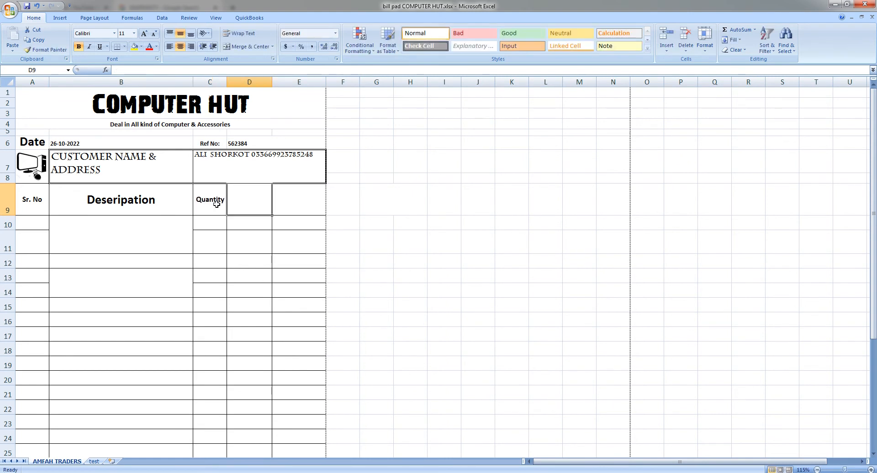
pyautogui.write('e')
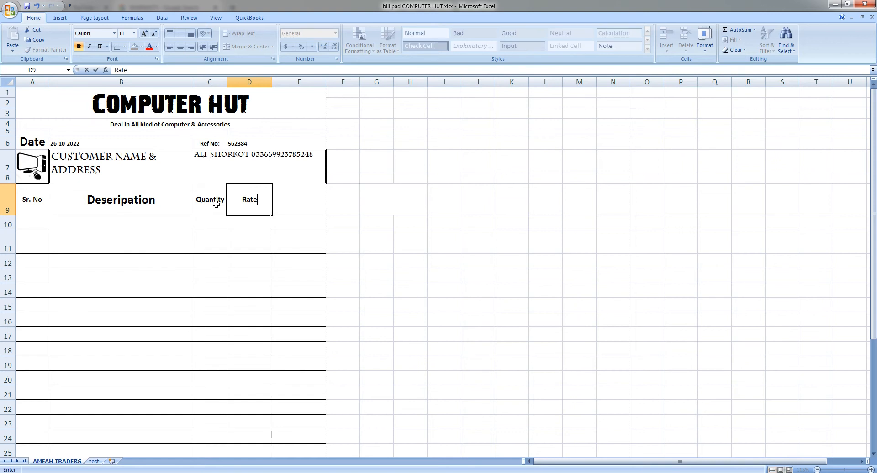
pyautogui.press('Tab')
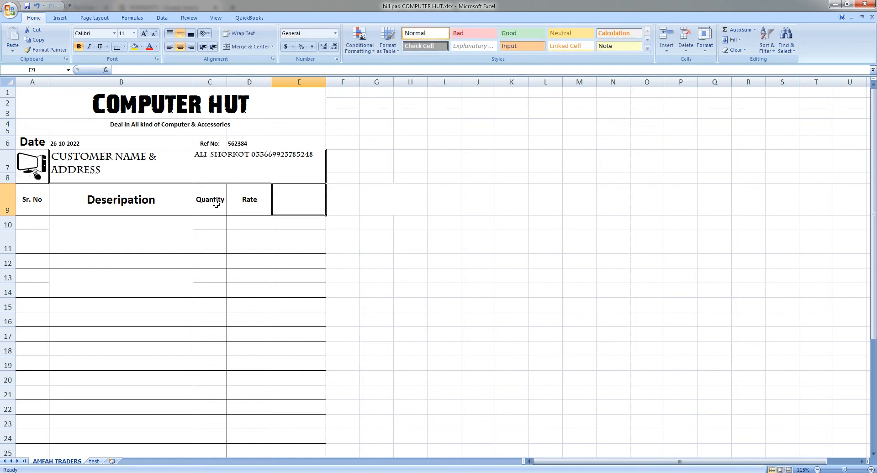
pyautogui.write('Amo')
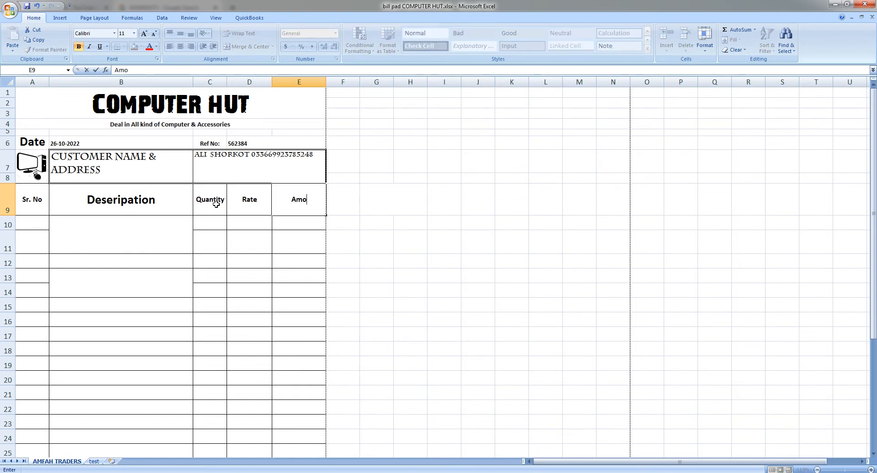
pyautogui.write('unt')
pyautogui.click(200, 220)
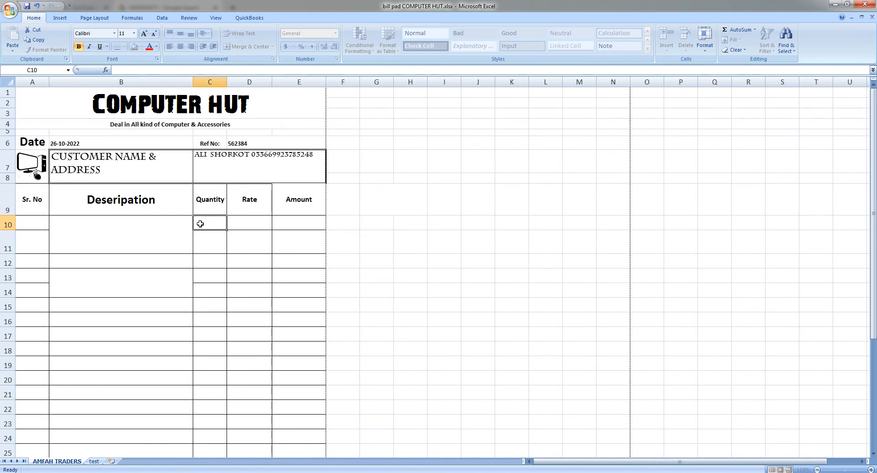
# - Enter 1 in A10 and dismiss the merged-cell warning from the first fill attempt
pyautogui.click(37, 223)
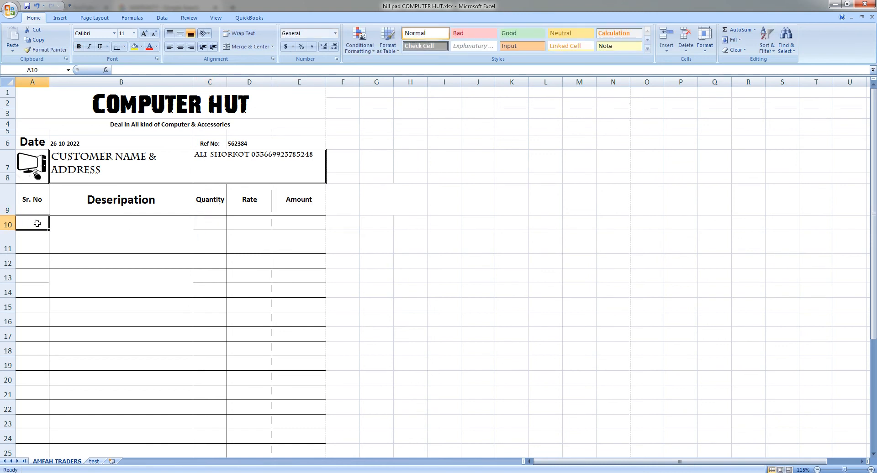
pyautogui.write('1')
pyautogui.press('Return')
pyautogui.click(37, 223)
pyautogui.moveTo(48, 233); pyautogui.dragTo(51, 298)
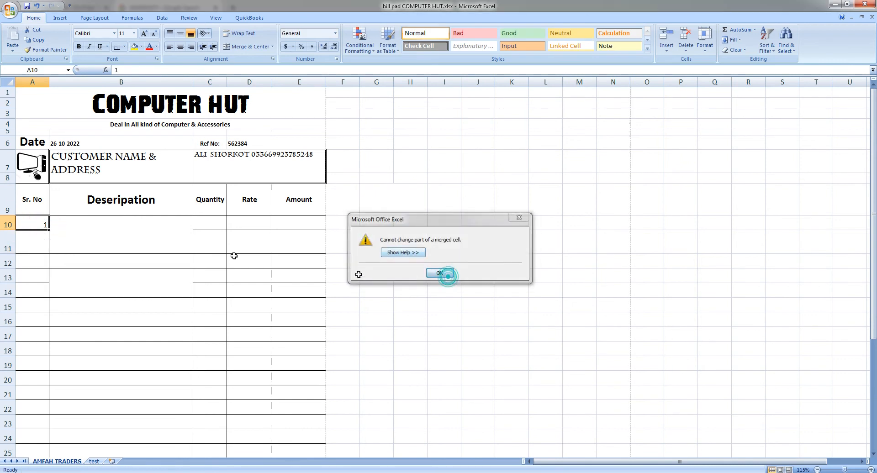
pyautogui.click(439, 273)
pyautogui.moveTo(48, 230)
pyautogui.mouseDown()
pyautogui.moveTo(54, 298)
pyautogui.moveTo(47, 228)
pyautogui.mouseUp()
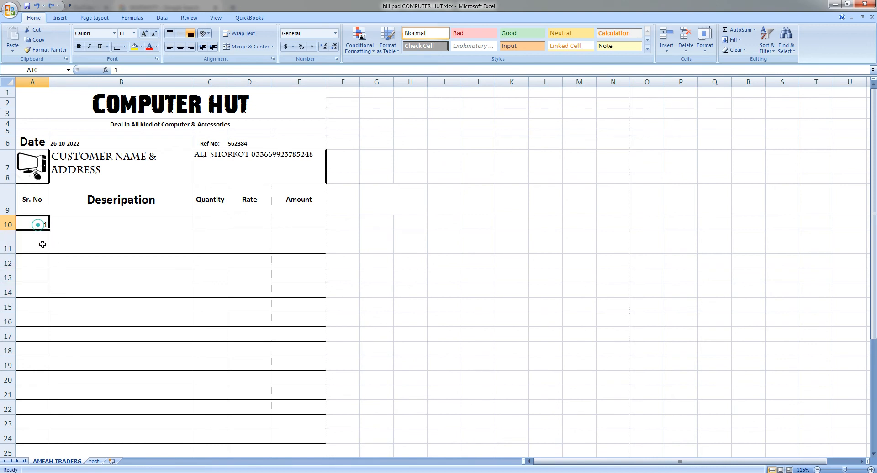
# - Enter 2 in A11 and fill the series down to 14 in row 23
pyautogui.click(41, 240)
pyautogui.write('2')
pyautogui.press('Up')
pyautogui.moveTo(41, 226); pyautogui.dragTo(43, 424)
pyautogui.click(117, 234)
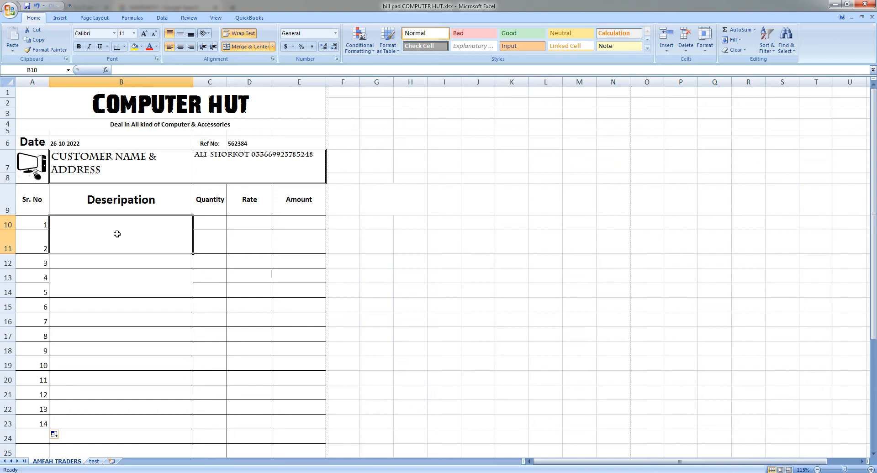
# - Enter item 1 as 'Hp cpu 6305 (A8 Processor)4gb ram. 500gb hard disk', quantity 8, rate 7000
pyautogui.write('Hp')
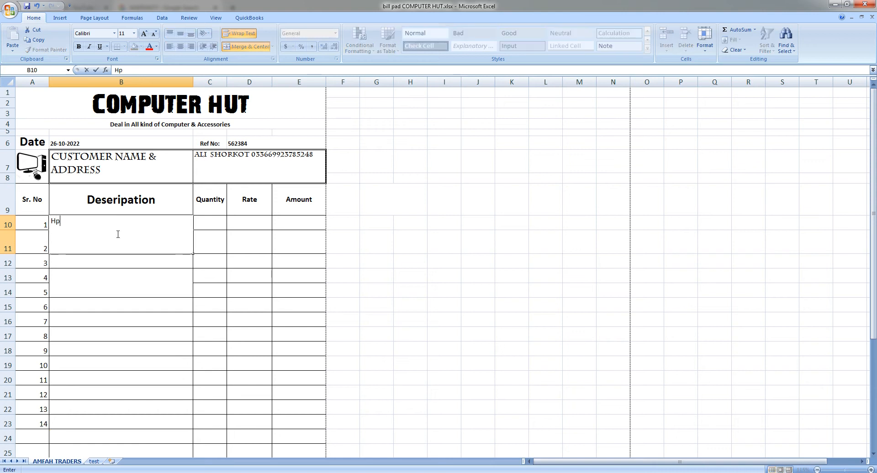
pyautogui.write(' cpu 6305 (a')
pyautogui.press('BackSpace')
pyautogui.write('A')
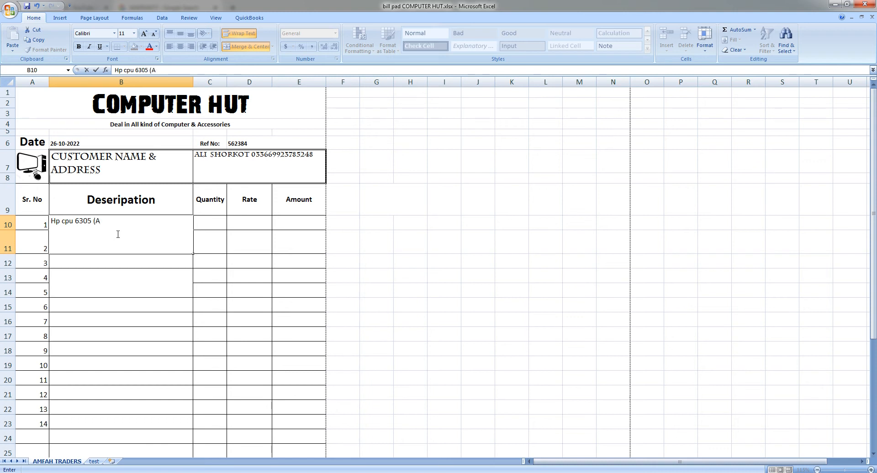
pyautogui.write('8 Processor')
pyautogui.write('4gb ram. 500gb hard d')
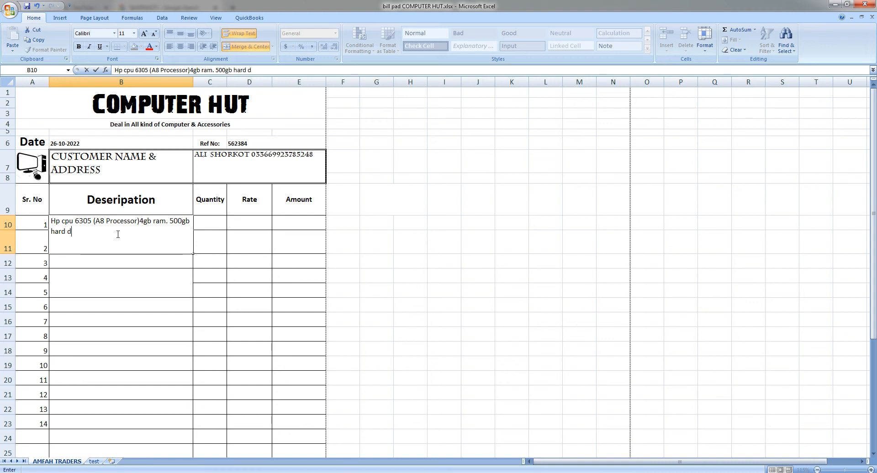
pyautogui.write('iksk')
pyautogui.press('Tab')
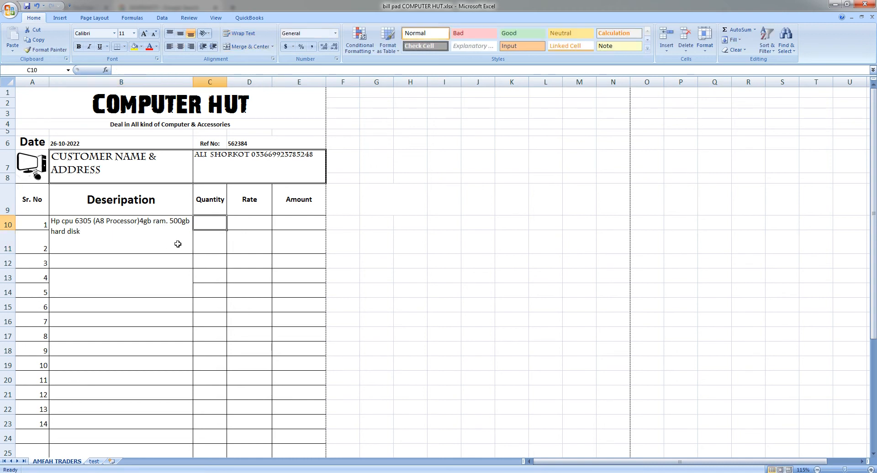
pyautogui.write('8')
pyautogui.press('Tab')
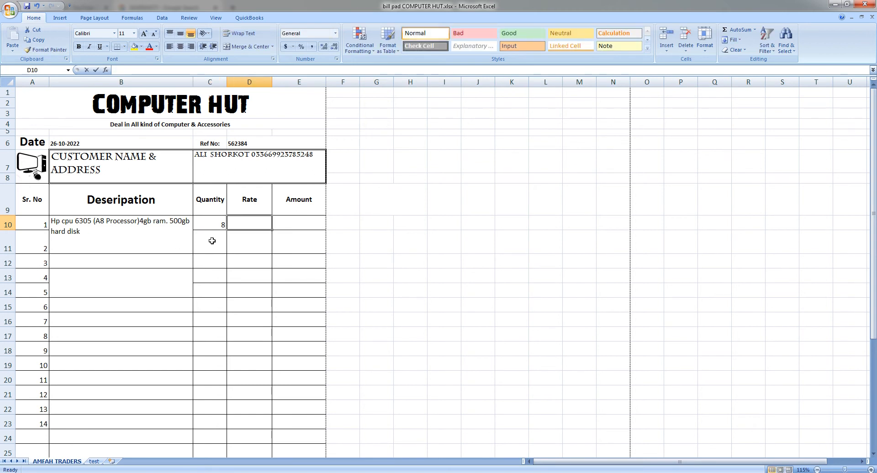
pyautogui.write('7000')
pyautogui.press('Tab')
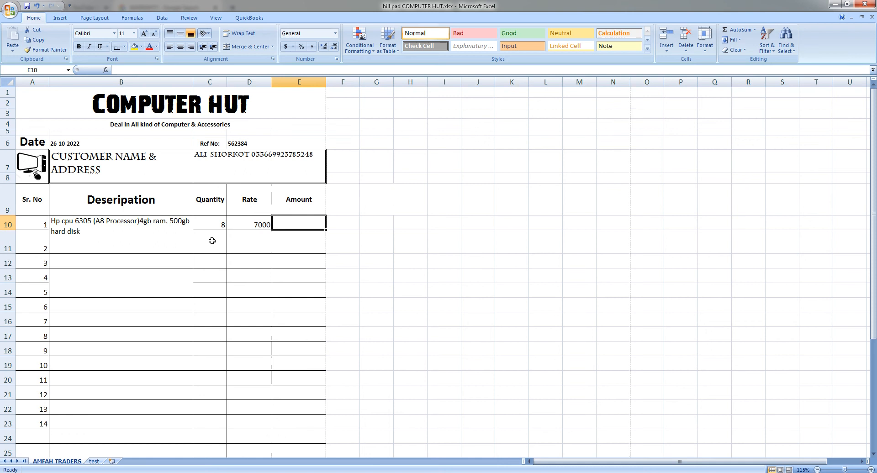
# - Copy item 1's description from B10 into B13
pyautogui.click(99, 261)
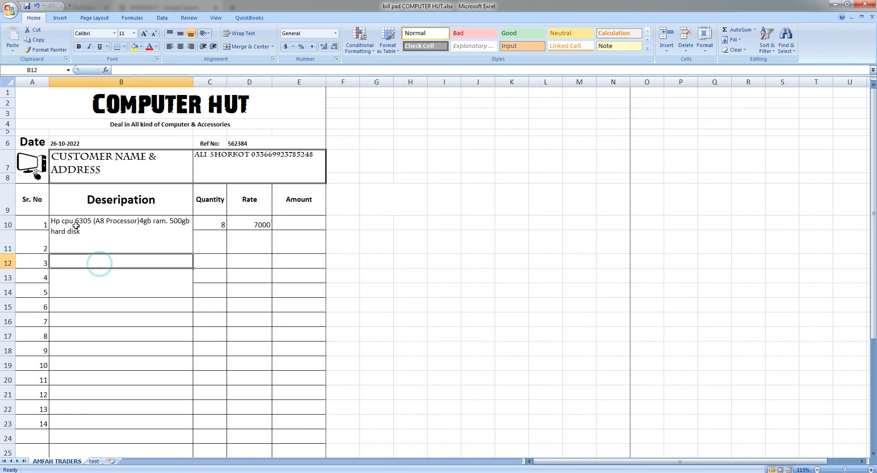
pyautogui.click(78, 231)
pyautogui.hotkey('ctrl', 'c')
pyautogui.click(100, 259)
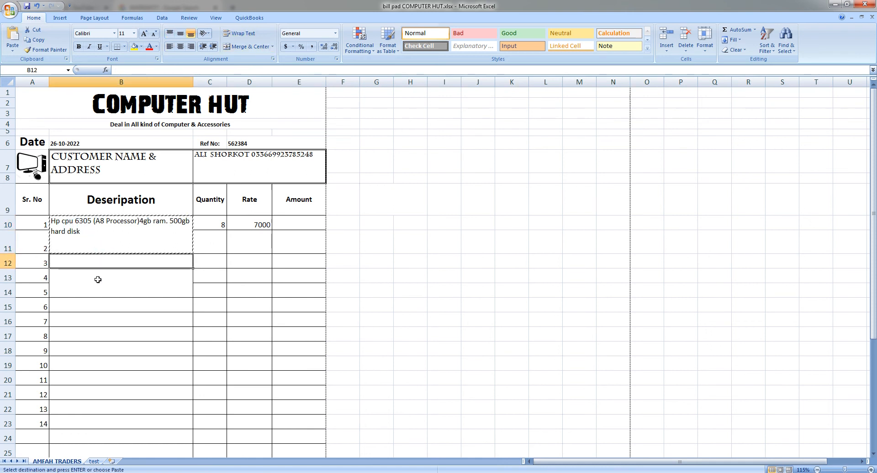
pyautogui.click(97, 281)
pyautogui.hotkey('ctrl', 'v')
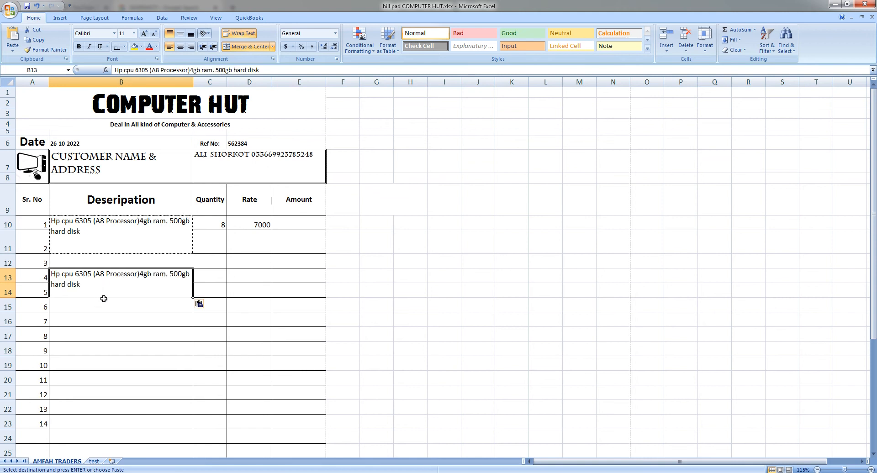
# - Edit the B13 description to read 'Dell cpu 780 (core2 due Processor)'
pyautogui.doubleClick(66, 278)
pyautogui.doubleClick(55, 274)
pyautogui.write('Dell')
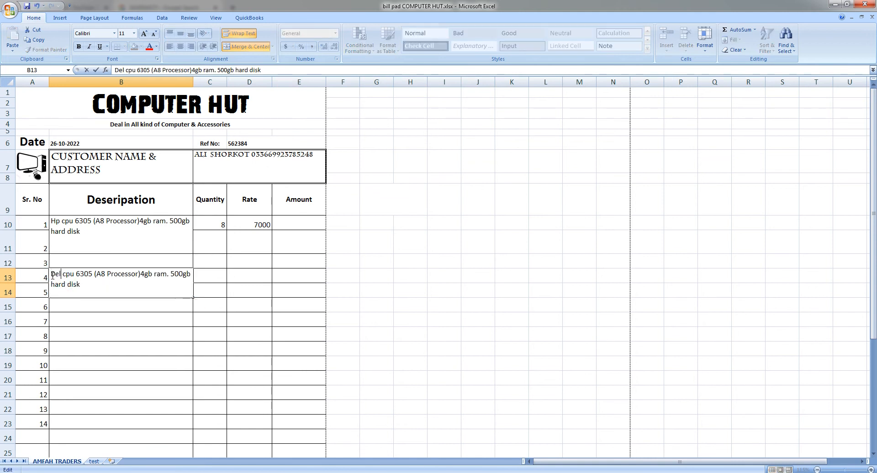
pyautogui.hotkey('shift', 'Right')
pyautogui.hotkey('shift', 'Right')
pyautogui.hotkey('shift', 'Right')
pyautogui.hotkey('shift', 'Right')
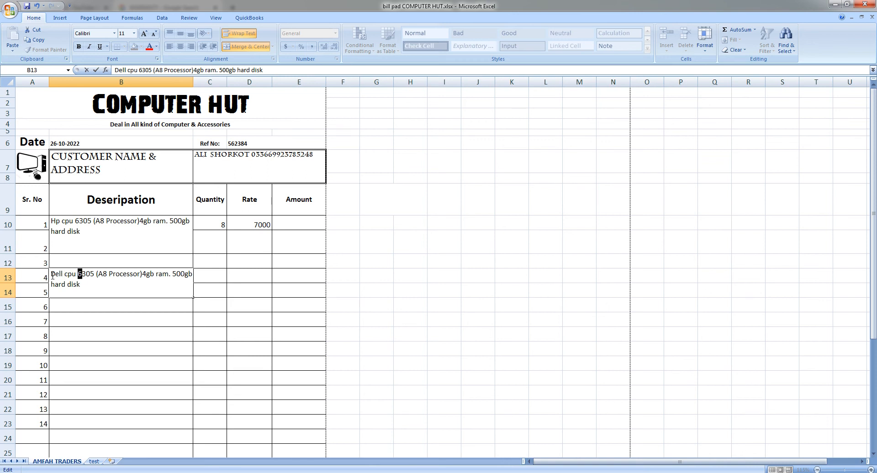
pyautogui.write('78')
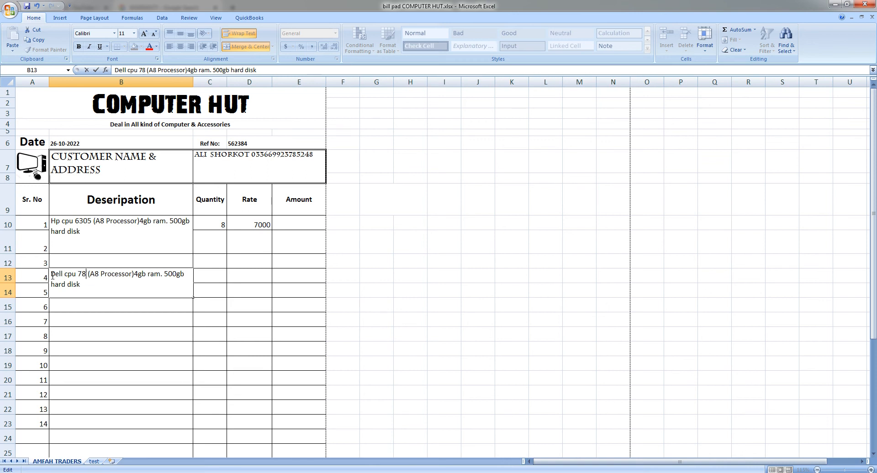
pyautogui.write('0')
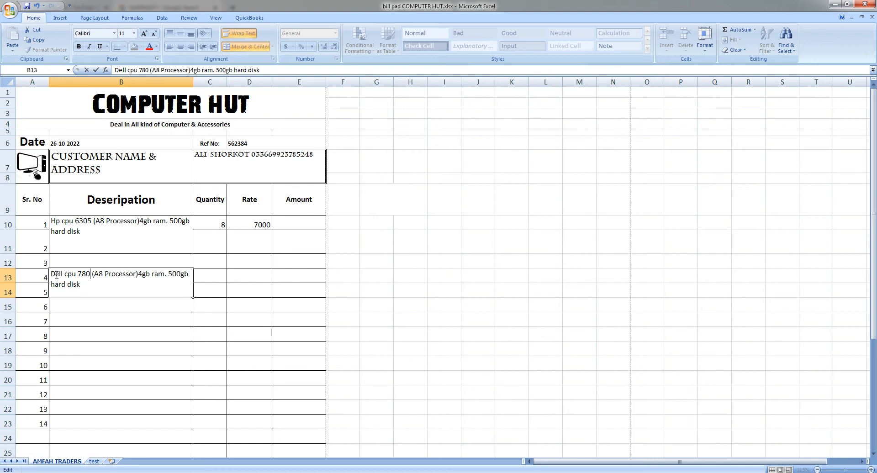
pyautogui.moveTo(95, 274)
pyautogui.mouseDown()
pyautogui.moveTo(137, 274)
pyautogui.moveTo(103, 277)
pyautogui.mouseUp()
pyautogui.write('core')
pyautogui.write('2 u')
pyautogui.write('ue')
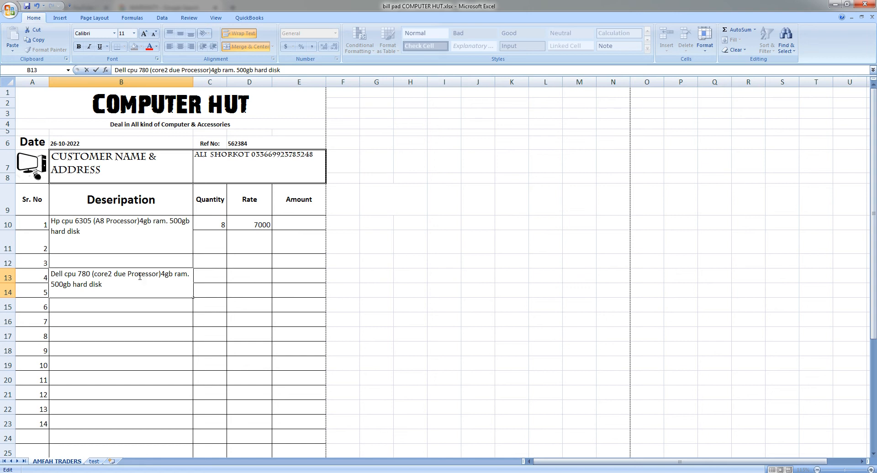
pyautogui.click(252, 276)
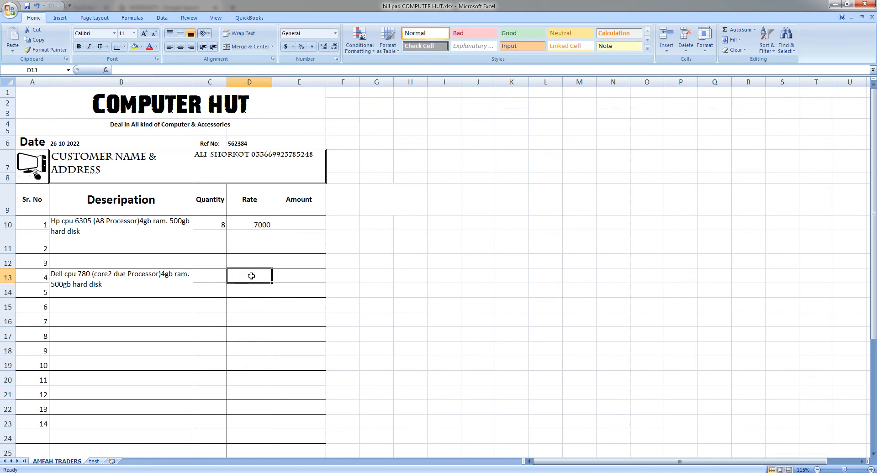
# - Give item 4 a rate of 6000 and a quantity of 7
pyautogui.write('6000')
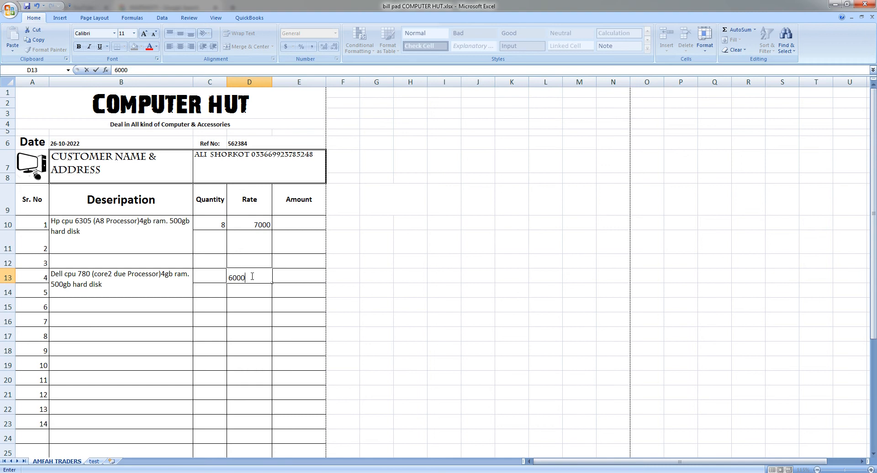
pyautogui.press('Return')
pyautogui.press('Right')
pyautogui.press('Left')
pyautogui.press('Left')
pyautogui.press('Up')
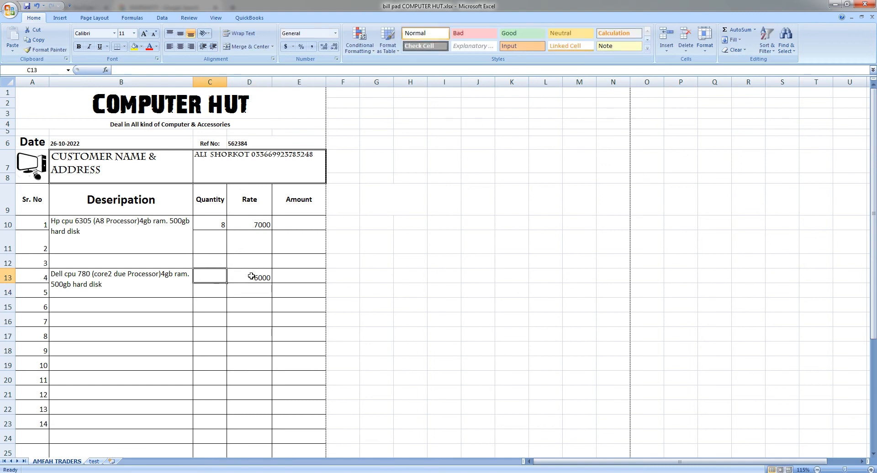
pyautogui.write('7')
pyautogui.press('Right')
pyautogui.press('Right')
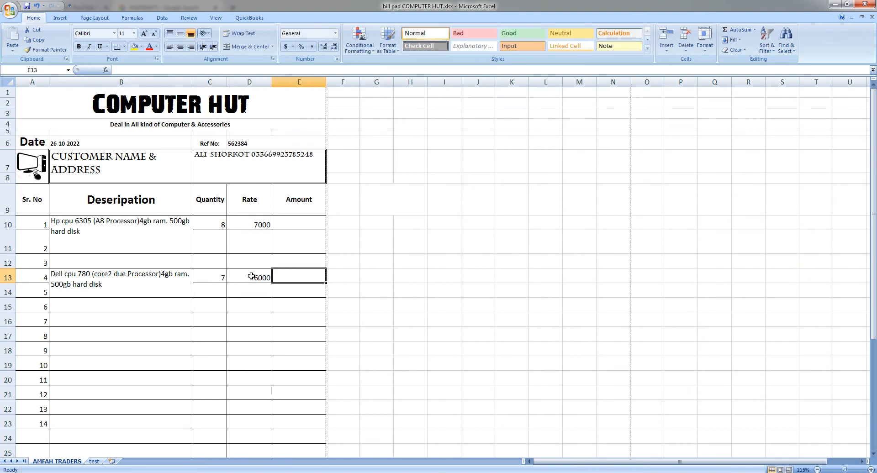
pyautogui.click(120, 306)
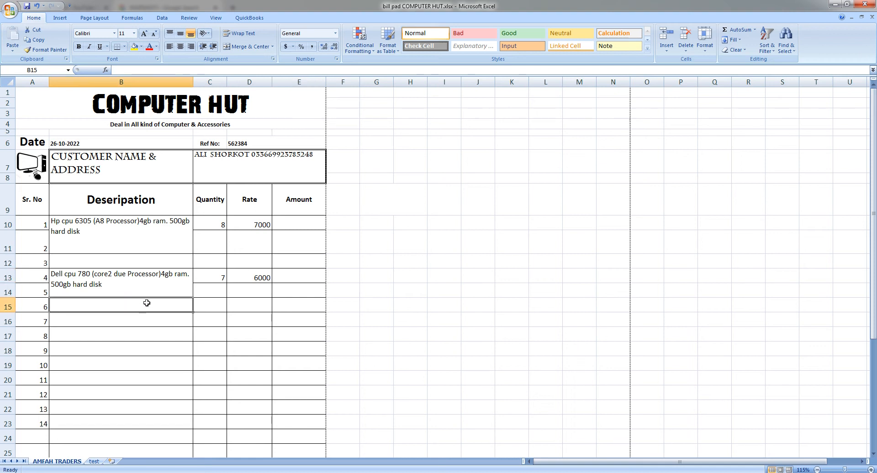
# - Enter the label TOTAL in merged cell A29, just above the shop address footer
pyautogui.scroll(-2, 147, 303)
pyautogui.scroll(-3, 146, 303)
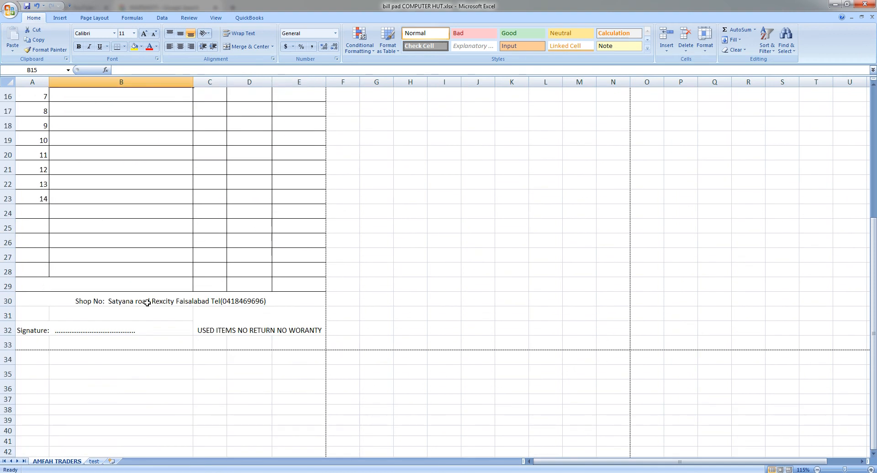
pyautogui.scroll(1, 146, 303)
pyautogui.click(133, 330)
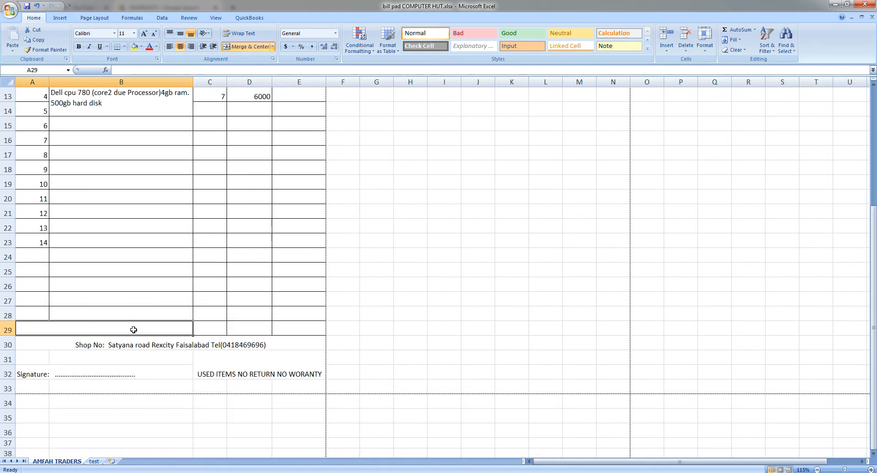
pyautogui.write('TOTAL')
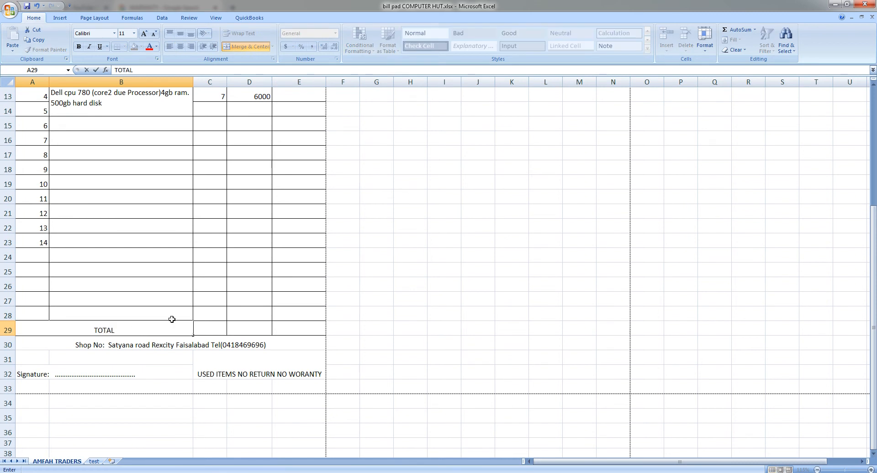
pyautogui.scroll(2, 172, 319)
pyautogui.scroll(1, 219, 205)
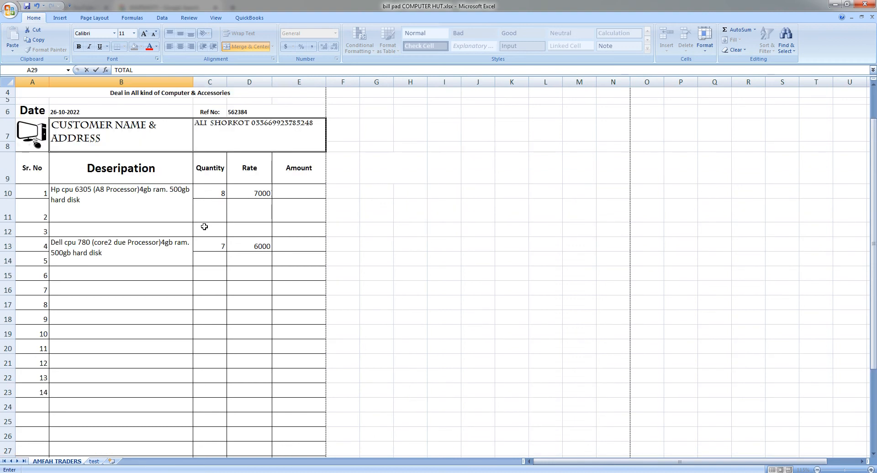
pyautogui.click(204, 227)
pyautogui.scroll(2, 207, 231)
pyautogui.scroll(2, 215, 225)
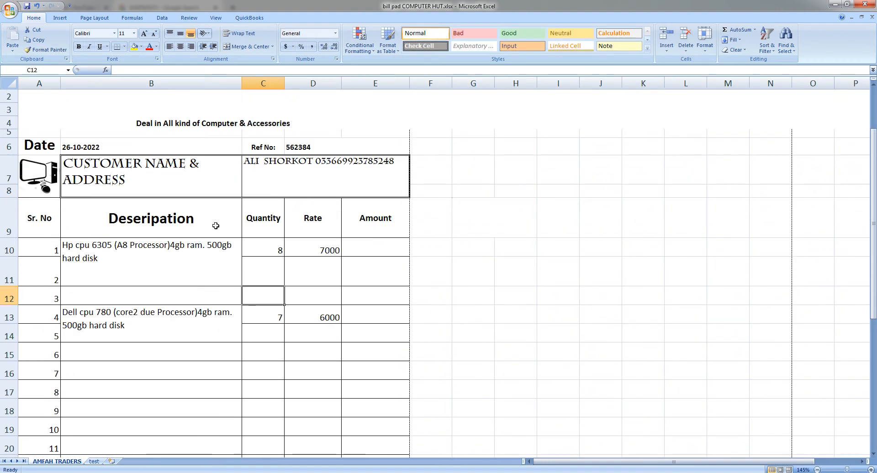
pyautogui.scroll(1, 189, 265)
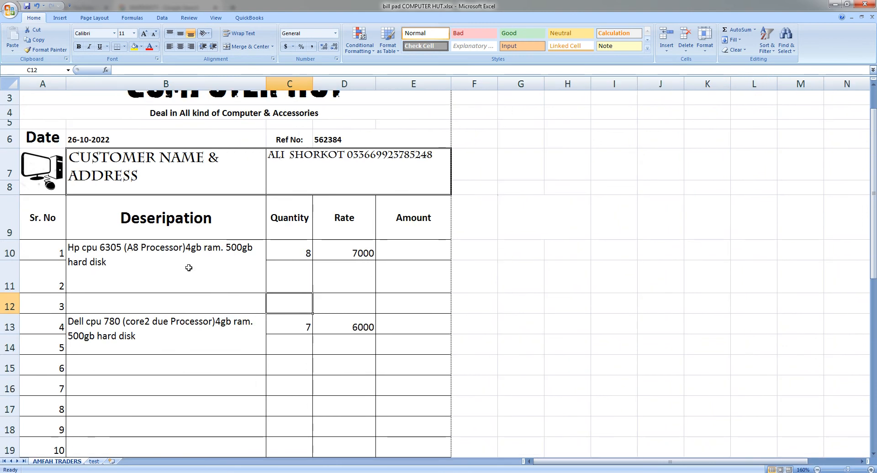
# - Enter =SUM(C10*D10) in E10 so item 1's Amount is Quantity times Rate, 56000
pyautogui.click(303, 253)
pyautogui.click(349, 257)
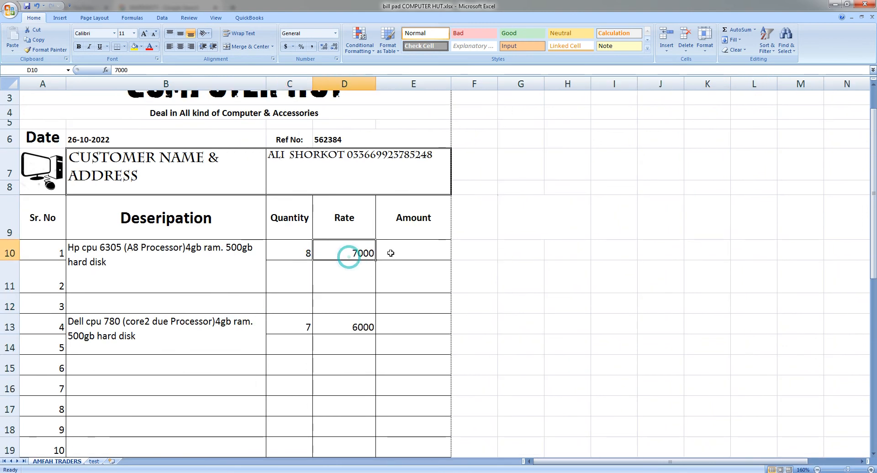
pyautogui.click(390, 253)
pyautogui.write('=')
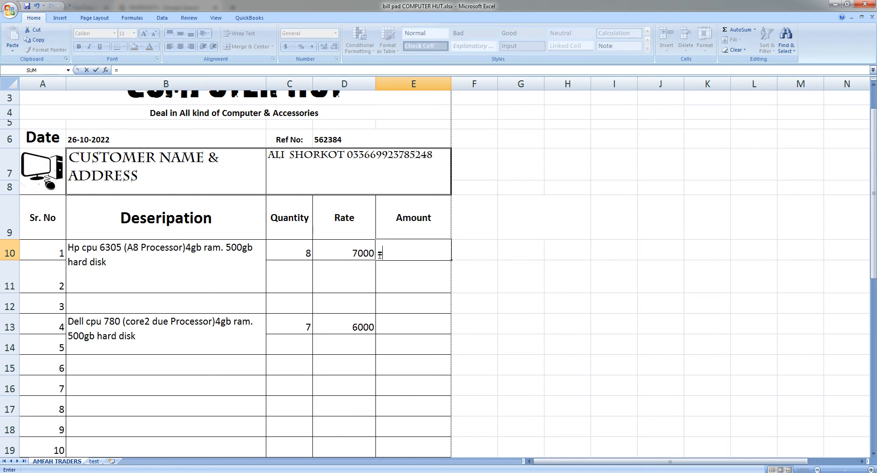
pyautogui.write('SUM')
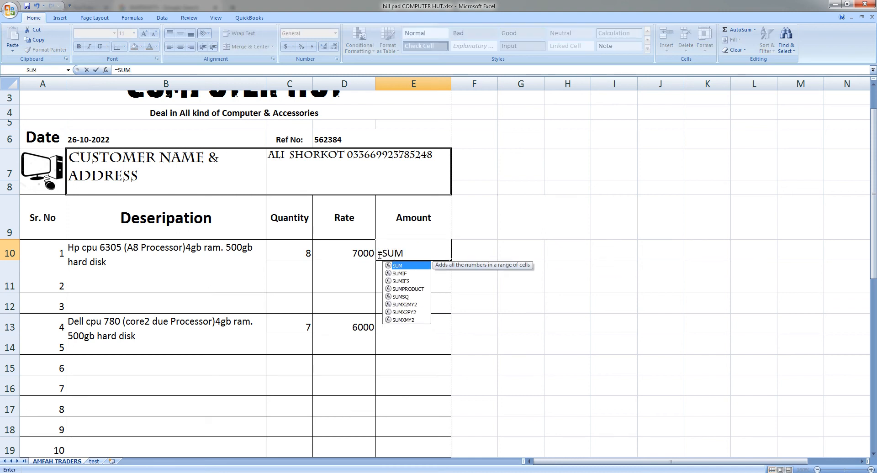
pyautogui.write('(')
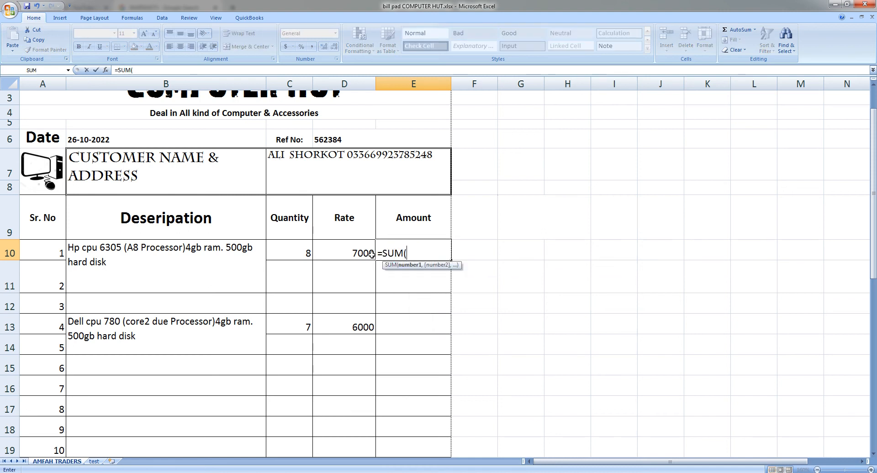
pyautogui.click(304, 254)
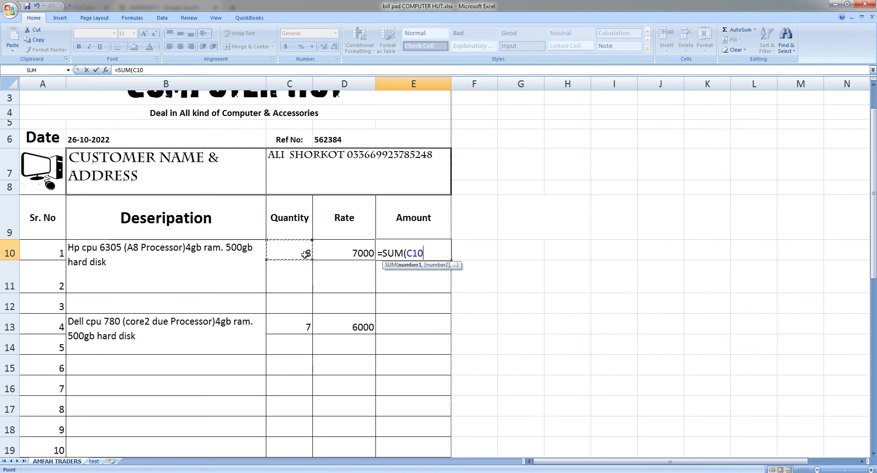
pyautogui.write('*')
pyautogui.click(348, 255)
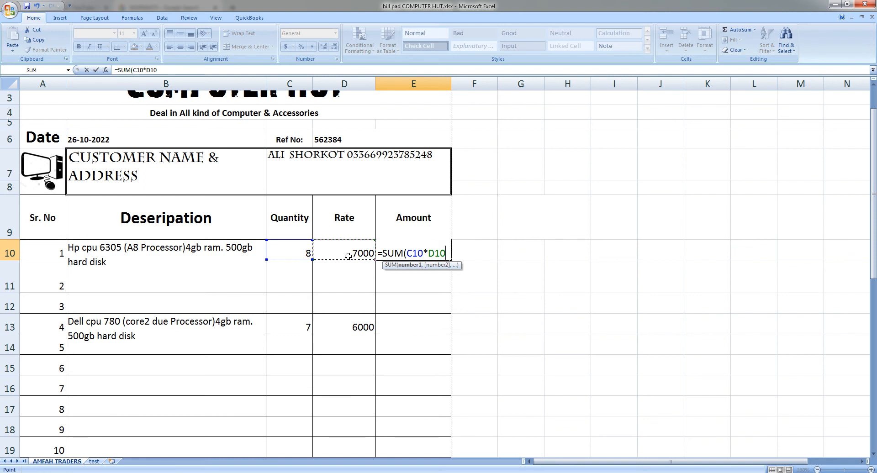
pyautogui.write(')')
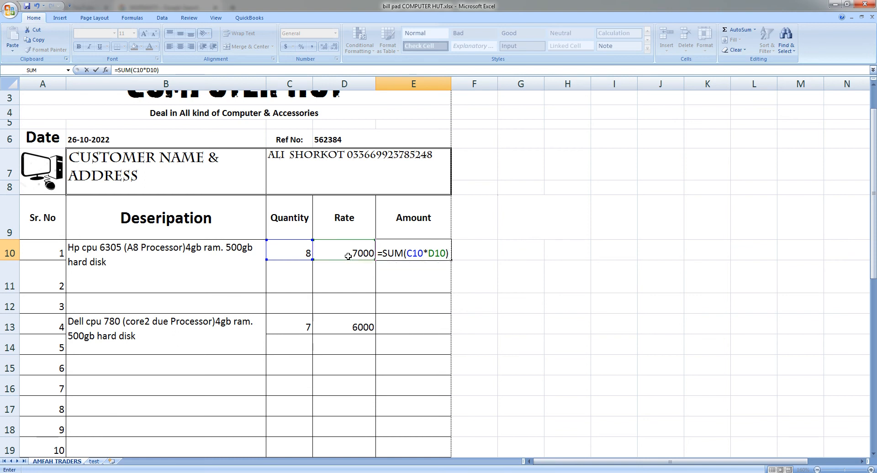
pyautogui.press('Return')
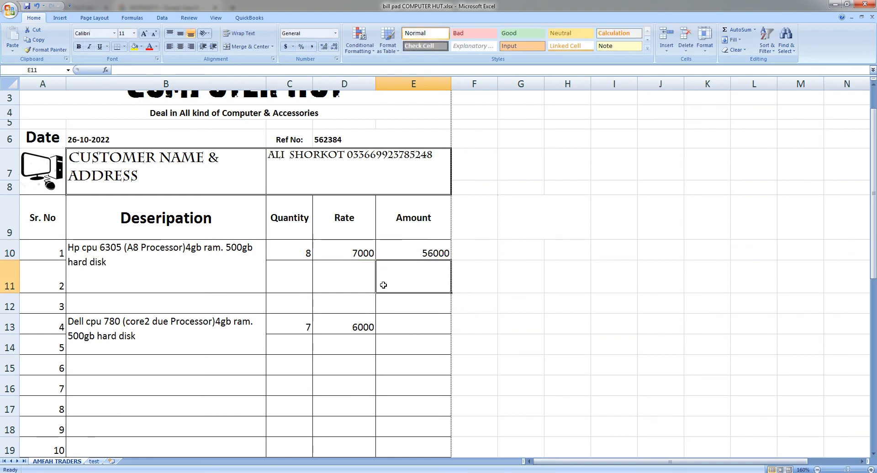
# - Fill the E10 Amount formula down the item rows to E28
pyautogui.click(434, 253)
pyautogui.moveTo(450, 260); pyautogui.dragTo(452, 432)
pyautogui.scroll(-2, 452, 419)
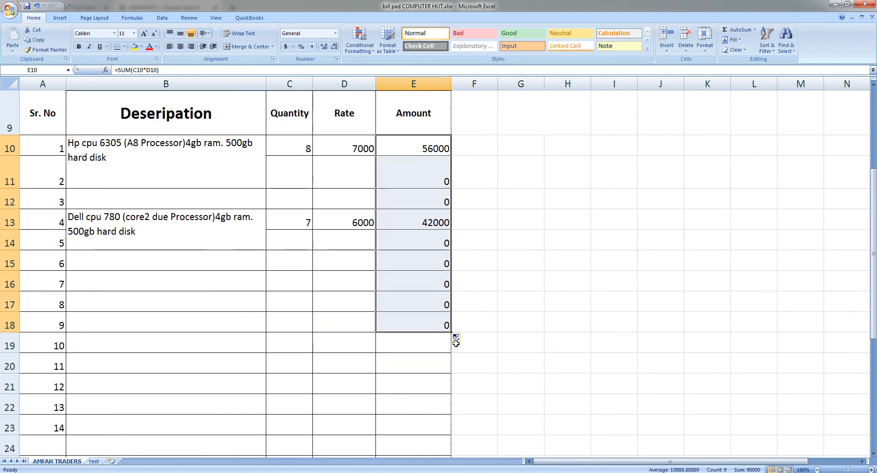
pyautogui.moveTo(451, 332); pyautogui.dragTo(452, 414)
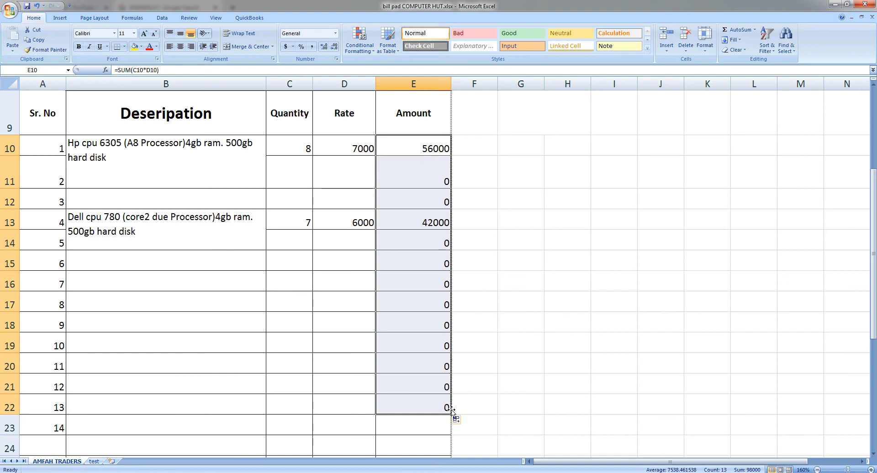
pyautogui.scroll(-5, 453, 287)
pyautogui.scroll(2, 454, 265)
pyautogui.moveTo(451, 194); pyautogui.dragTo(451, 319)
pyautogui.scroll(4, 438, 310)
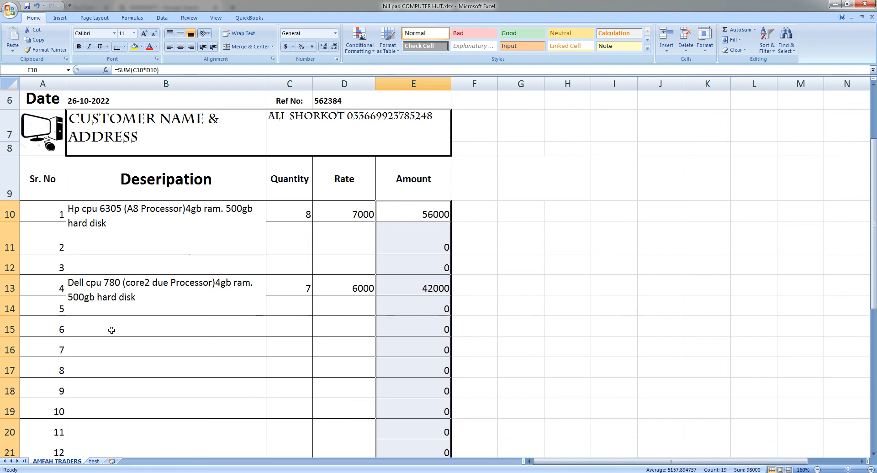
# - Extend the Sr. No numbering from A22:A23 down to A28, reaching 19
pyautogui.scroll(-4, 114, 330)
pyautogui.moveTo(64, 185); pyautogui.dragTo(65, 308)
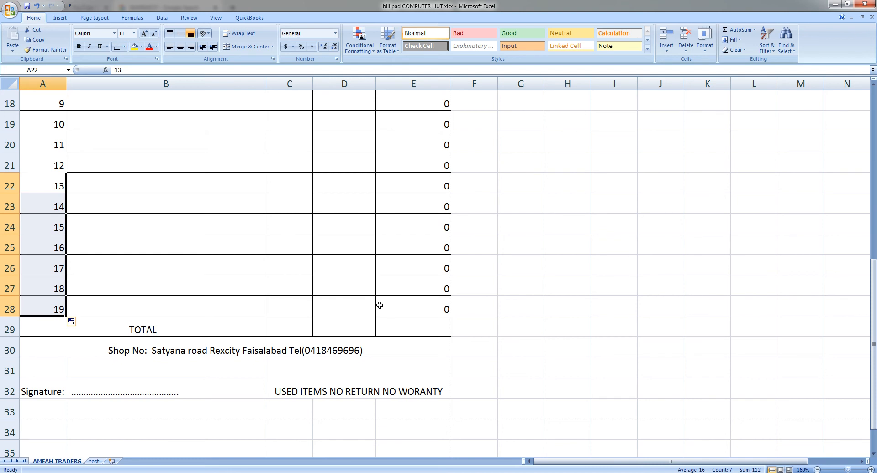
pyautogui.scroll(1, 421, 320)
pyautogui.scroll(3, 421, 320)
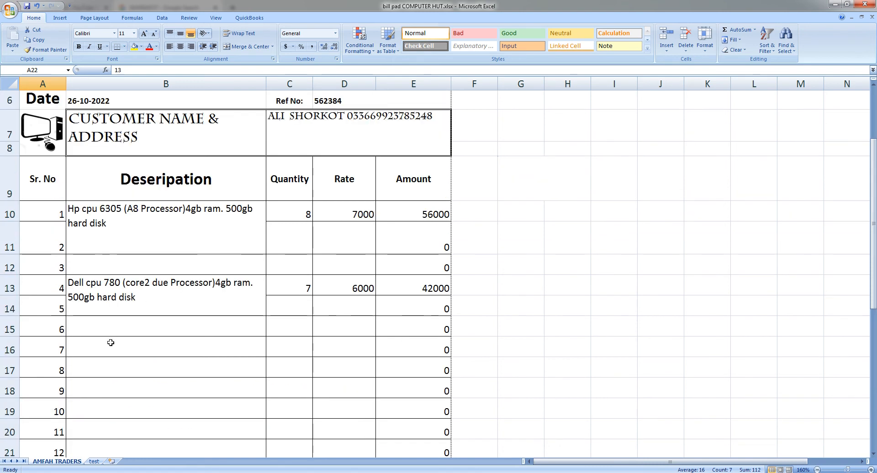
# - Add item 7: RAM DDR3 4GB, quantity 15, rate 1700
pyautogui.click(88, 352)
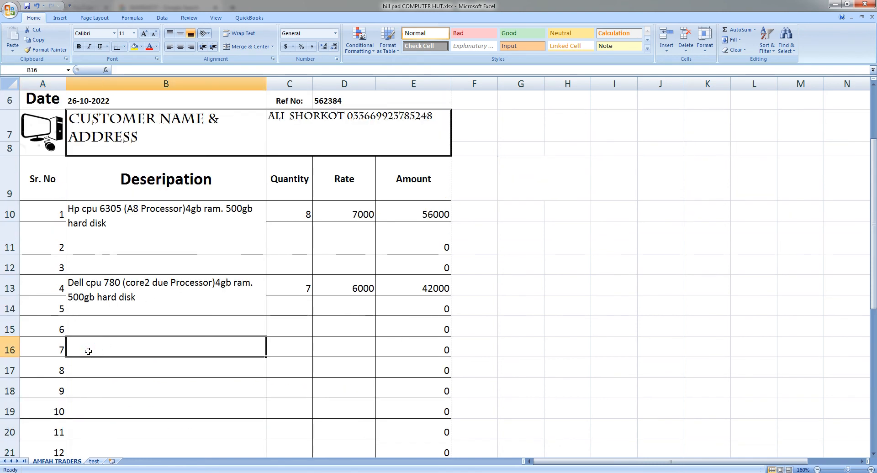
pyautogui.write('RAM')
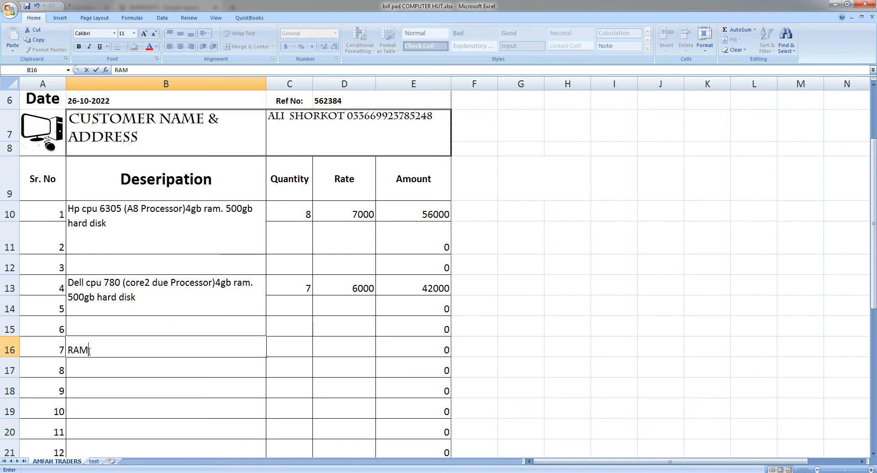
pyautogui.write(' DDR3 4GB')
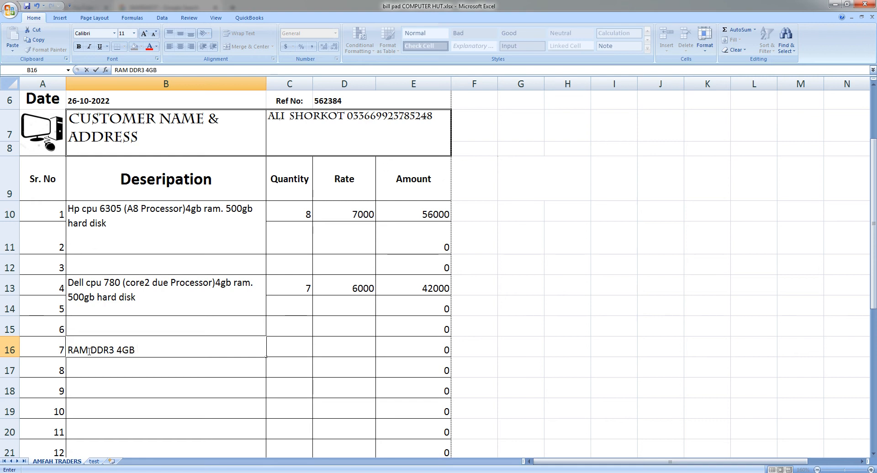
pyautogui.press('Tab')
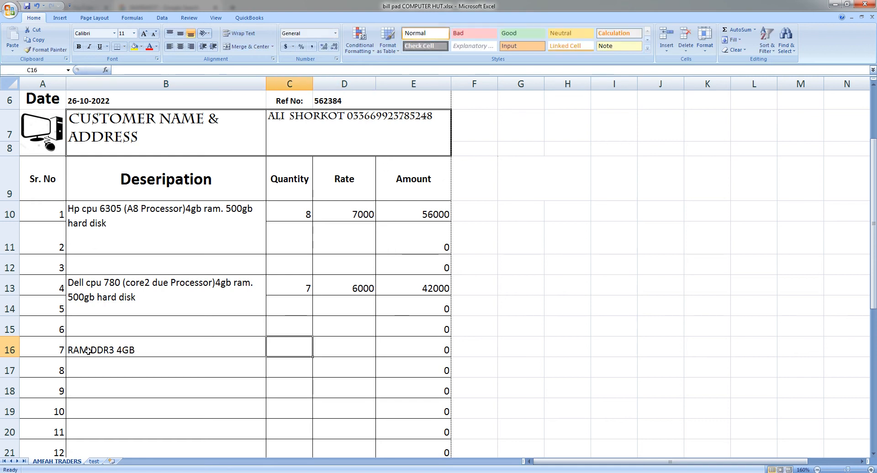
pyautogui.write('15')
pyautogui.press('Tab')
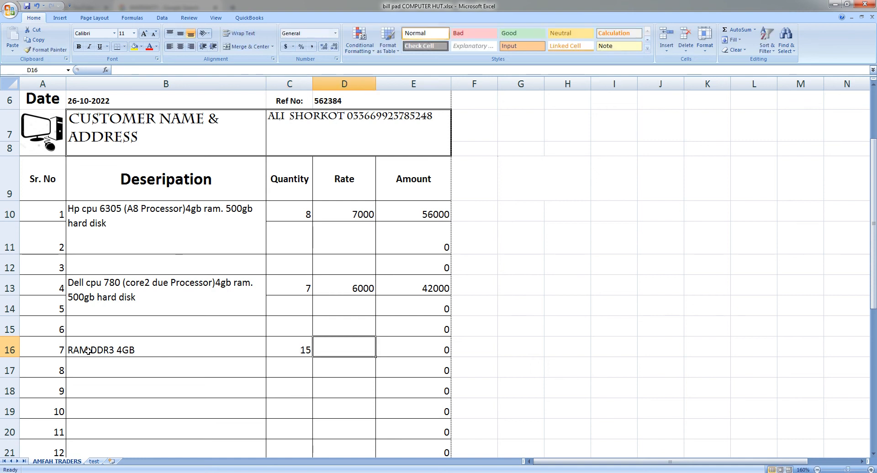
pyautogui.write('1700')
pyautogui.press('Return')
# - Add item 8 in row 17: HARD DISK 1TB, quantity 12, rate 3200
pyautogui.press('Down')
pyautogui.press('Left')
pyautogui.press('Left')
pyautogui.press('Up')
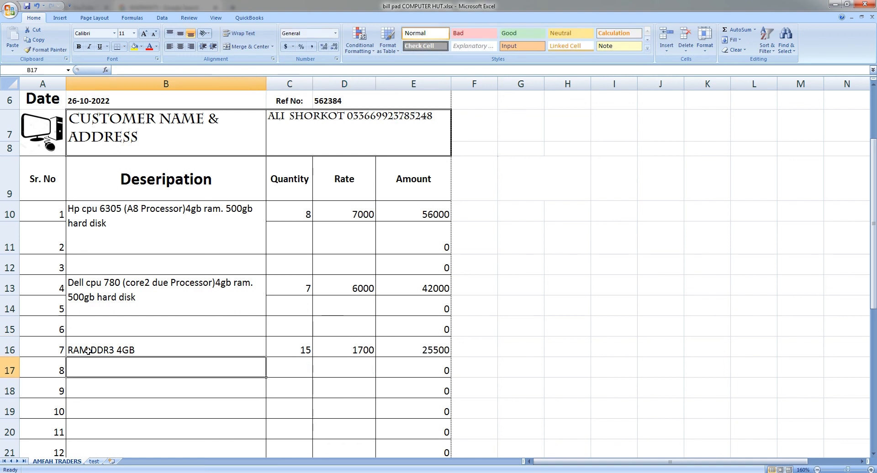
pyautogui.write('HARD DI')
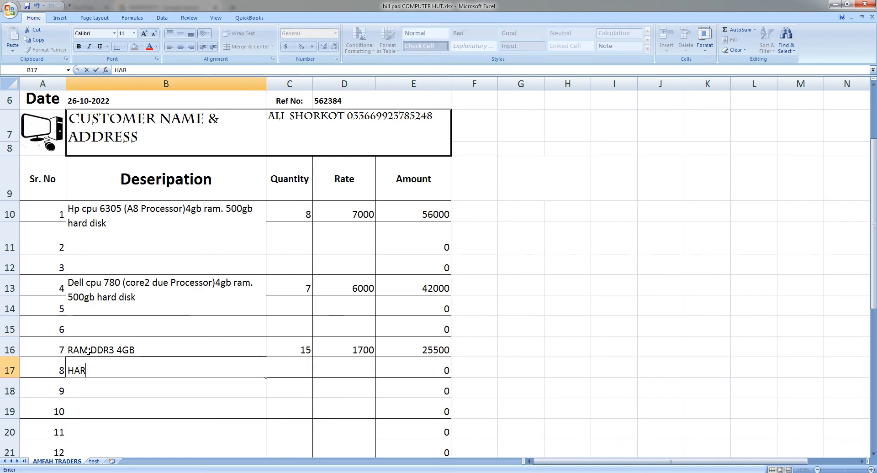
pyautogui.write('1TB')
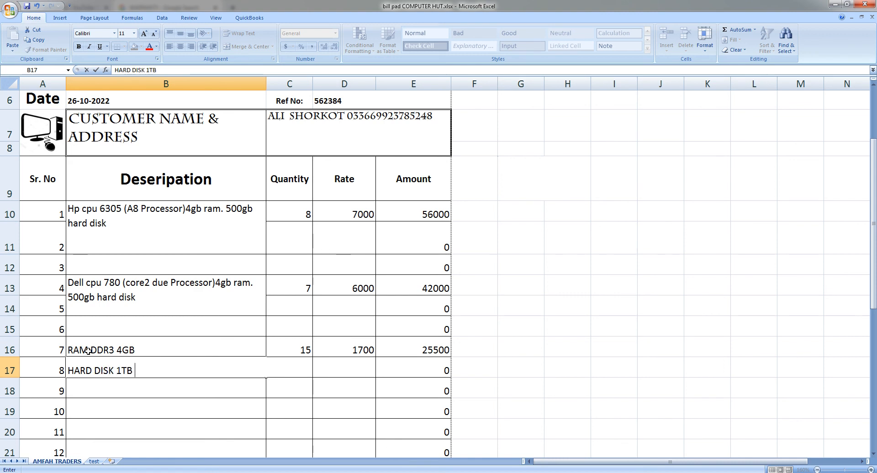
pyautogui.press('Tab')
pyautogui.write('12')
pyautogui.press('Tab')
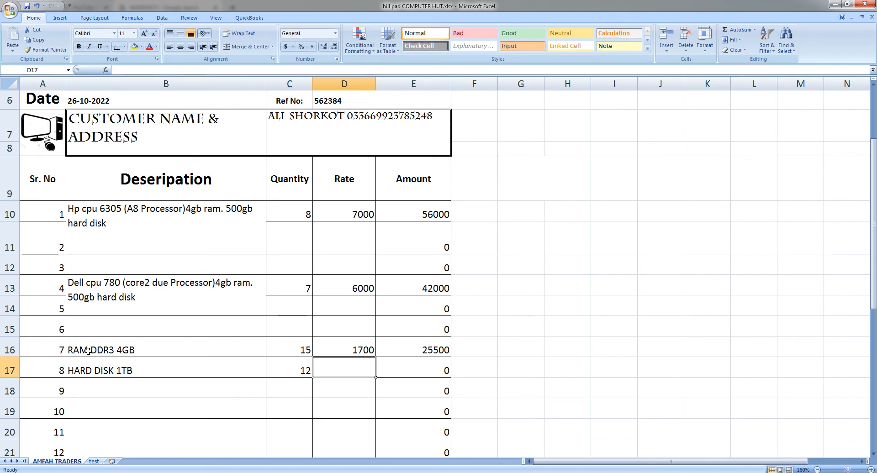
pyautogui.write('3200')
pyautogui.press('Return')
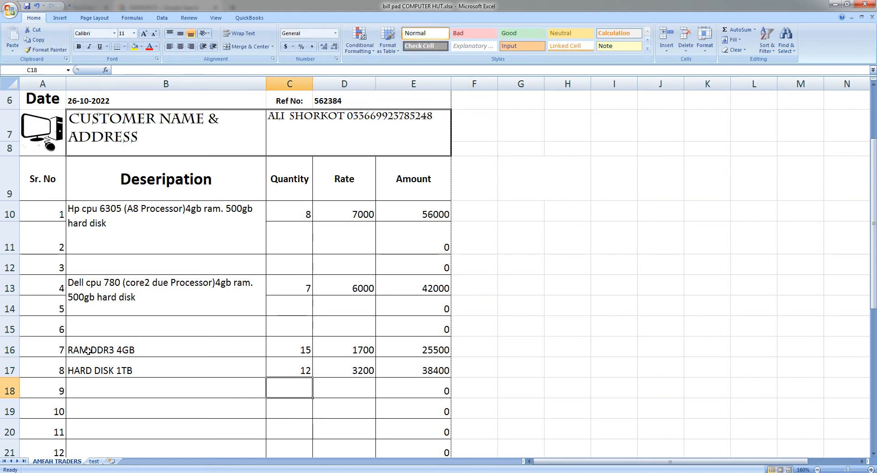
pyautogui.press('Left')
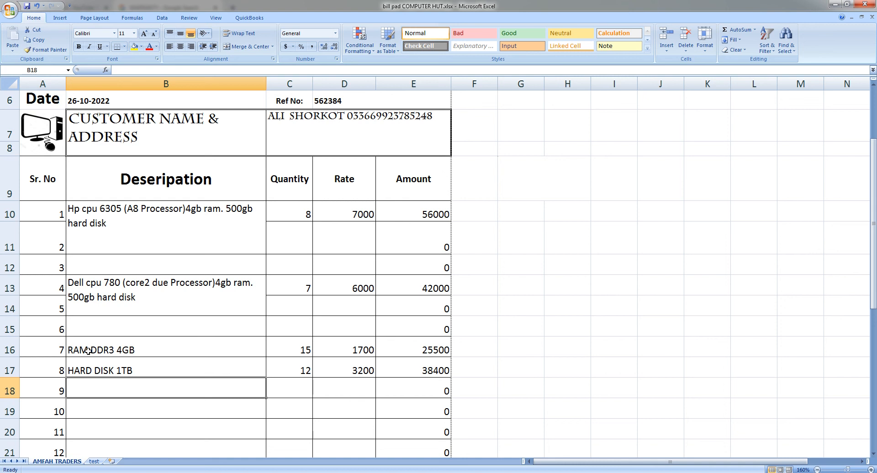
# - Enter =SUM(E17:E28) in the TOTAL Amount cell E29, which shows 38400
pyautogui.scroll(-4, 82, 311)
pyautogui.scroll(2, 116, 281)
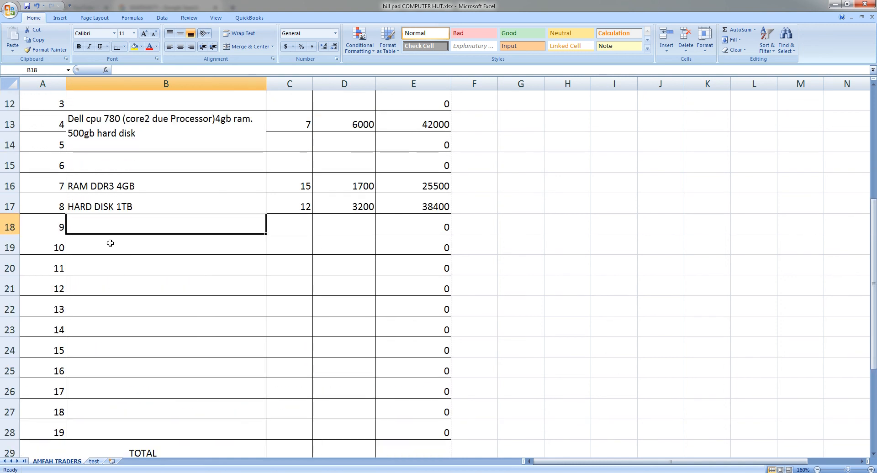
pyautogui.scroll(-2, 408, 201)
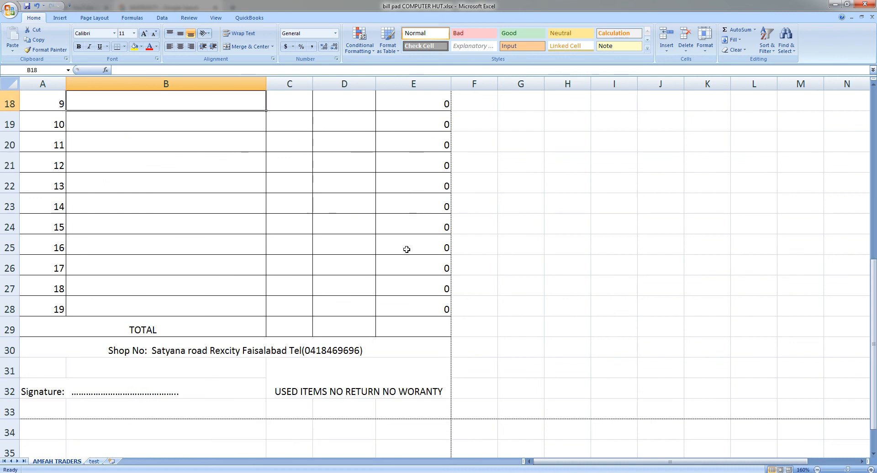
pyautogui.scroll(2, 411, 295)
pyautogui.scroll(1, 415, 300)
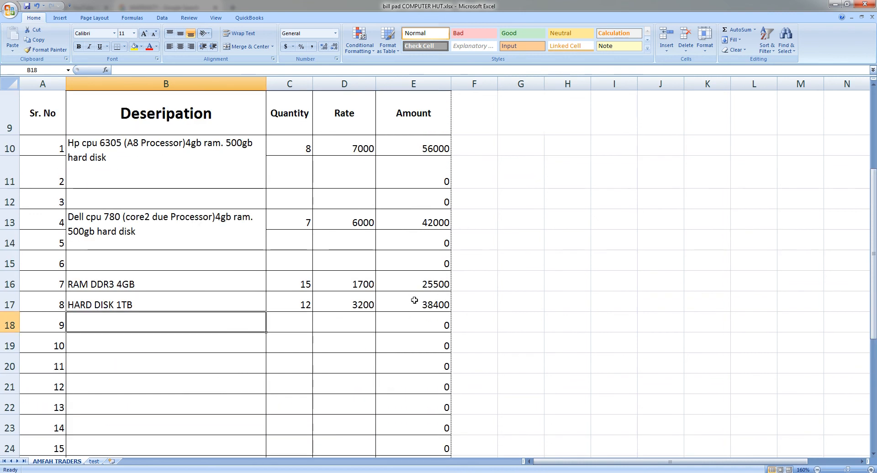
pyautogui.scroll(1, 414, 300)
pyautogui.scroll(-2, 426, 219)
pyautogui.scroll(3, 425, 171)
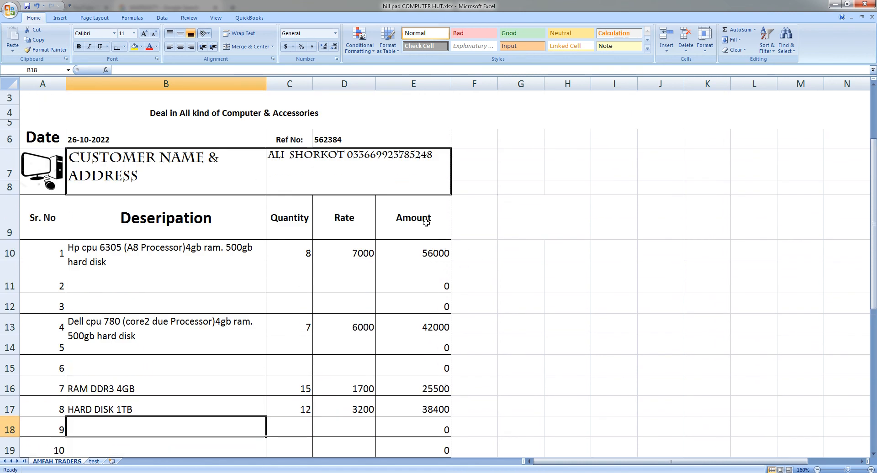
pyautogui.scroll(-2, 426, 222)
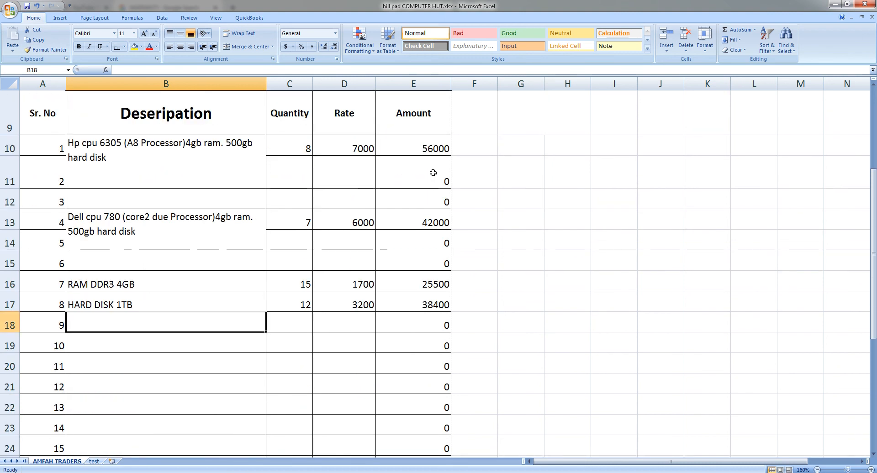
pyautogui.scroll(-2, 421, 230)
pyautogui.scroll(-1, 421, 230)
pyautogui.click(411, 323)
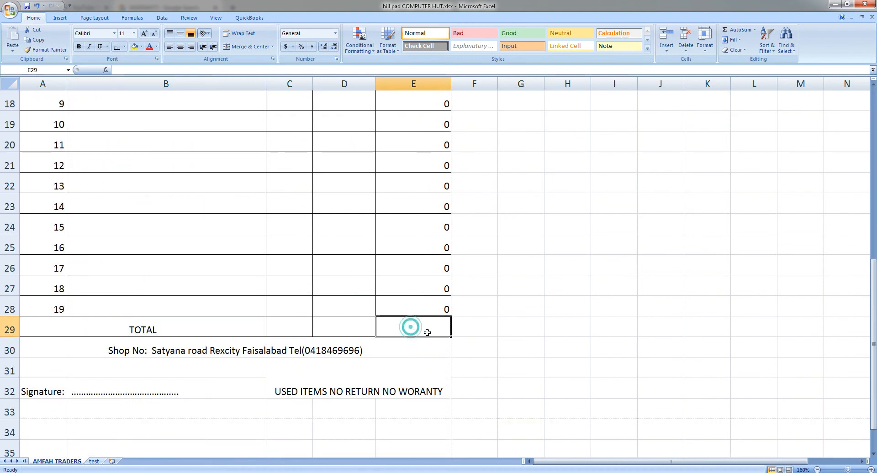
pyautogui.write('=')
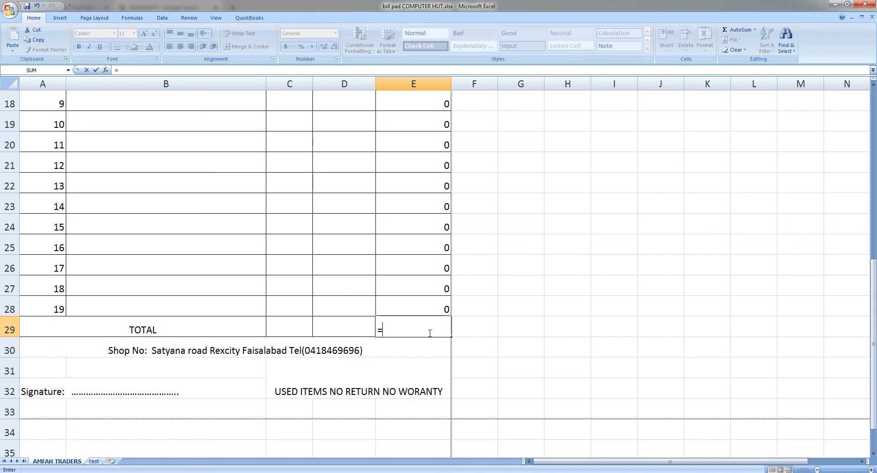
pyautogui.write('SUM(')
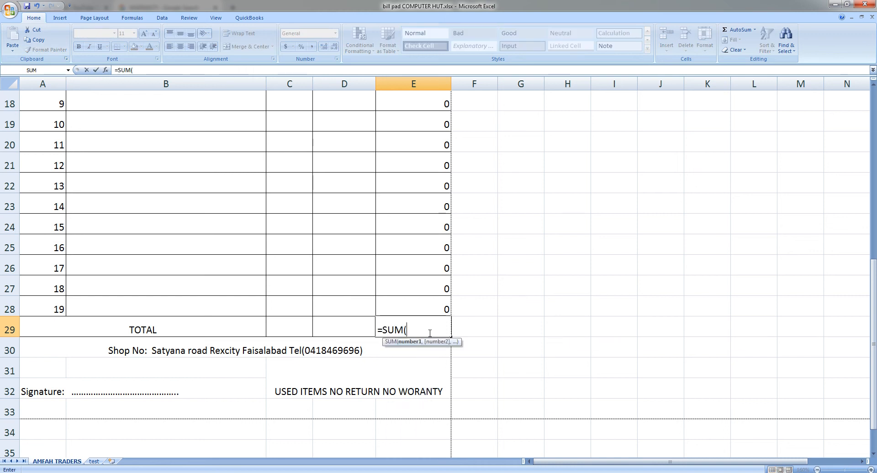
pyautogui.scroll(2, 430, 333)
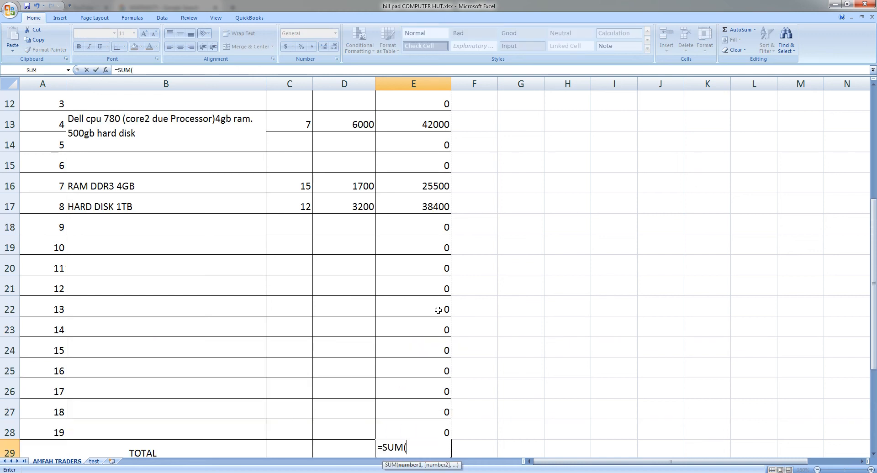
pyautogui.click(438, 310)
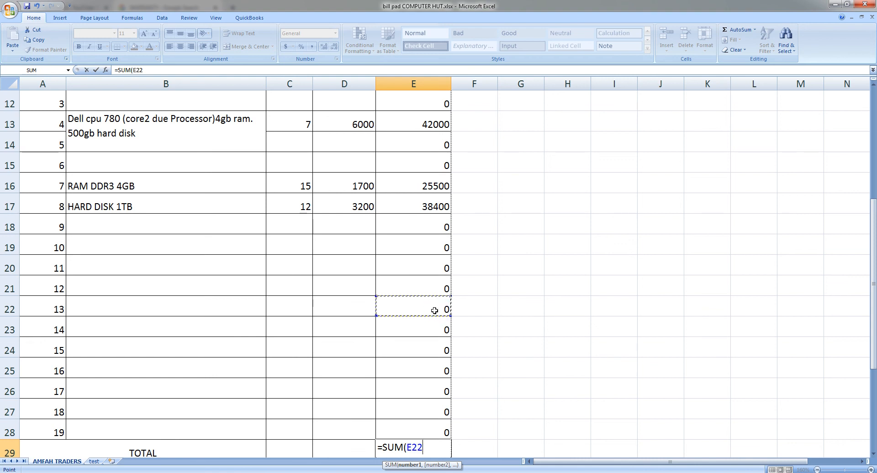
pyautogui.scroll(2, 434, 311)
pyautogui.moveTo(427, 215); pyautogui.dragTo(434, 450)
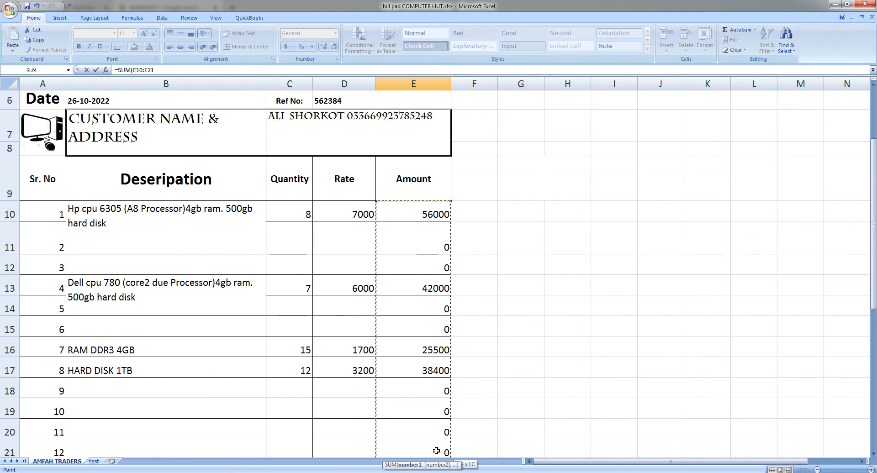
pyautogui.scroll(-2, 442, 436)
pyautogui.moveTo(449, 296); pyautogui.dragTo(449, 419)
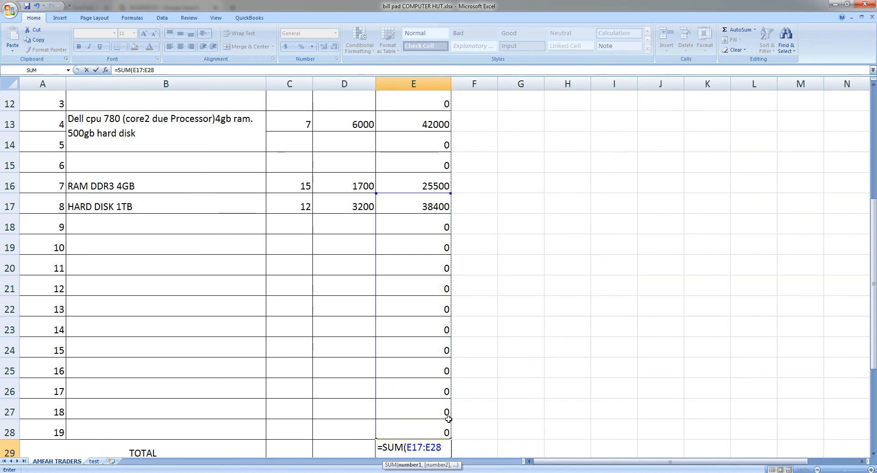
pyautogui.press('Return')
pyautogui.click(449, 418)
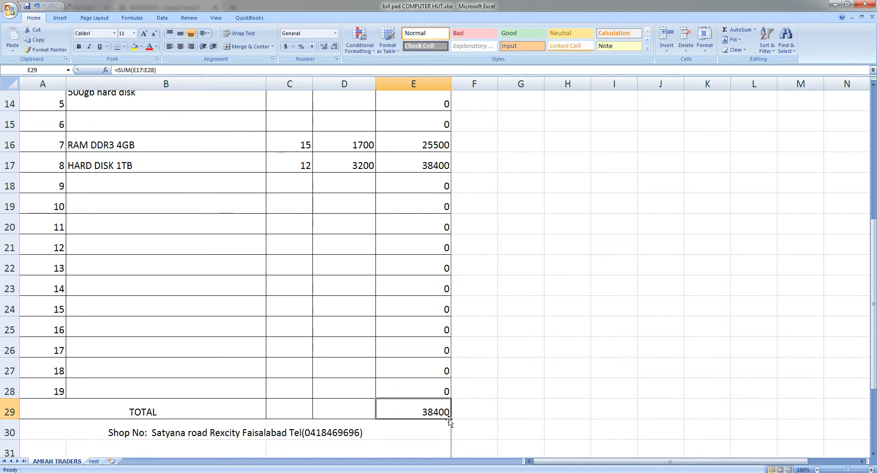
pyautogui.scroll(1, 432, 390)
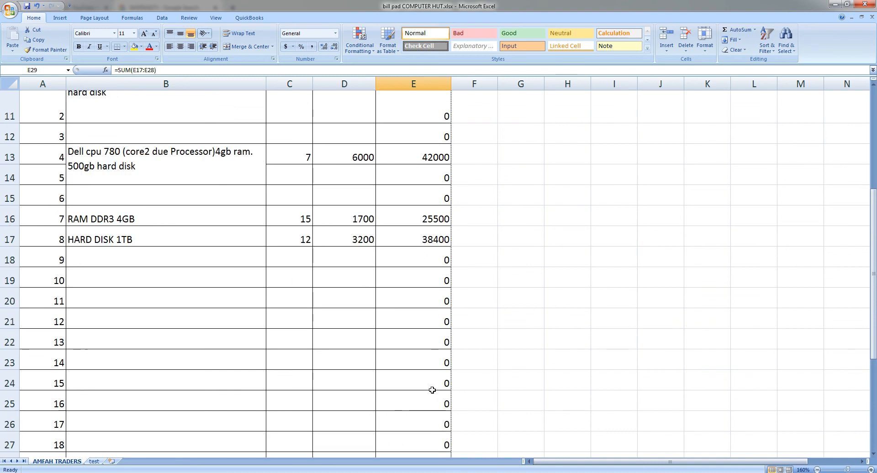
pyautogui.scroll(2, 432, 390)
pyautogui.scroll(-4, 433, 393)
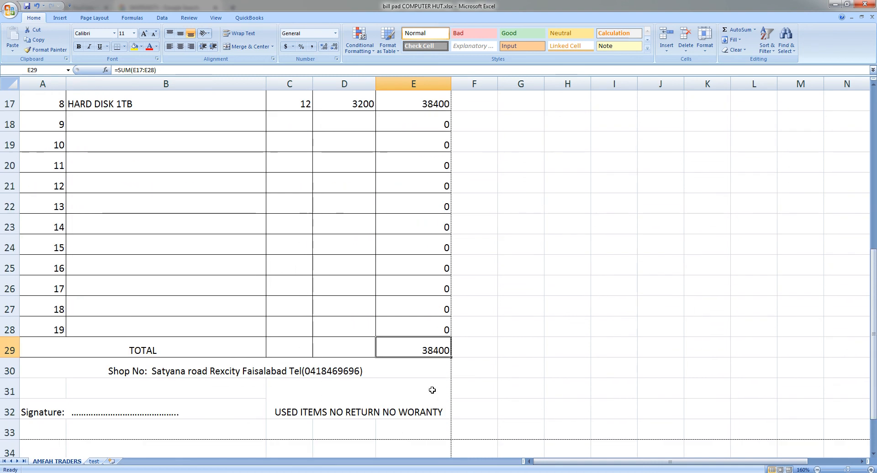
# - Clear E29 and re-enter its total as =SUM(E10:E28), giving 161900
pyautogui.press('Delete')
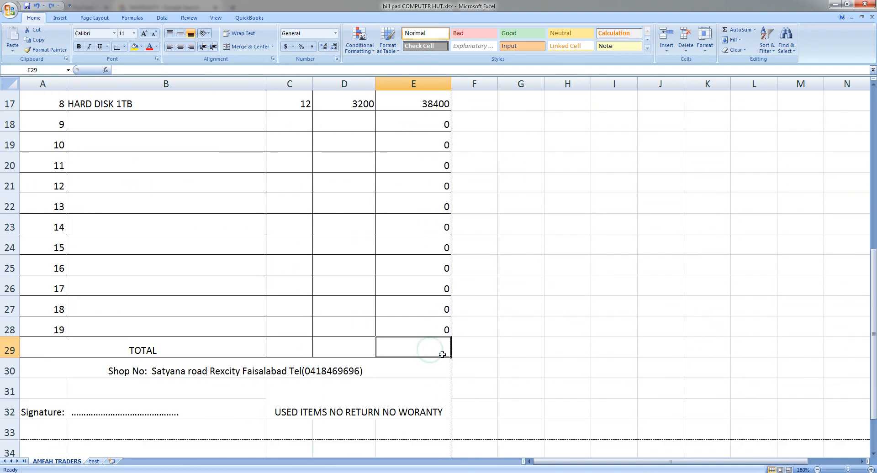
pyautogui.keyDown('ctrl'); pyautogui.scroll(-1, 474, 354); pyautogui.keyUp('ctrl')
pyautogui.keyDown('ctrl'); pyautogui.scroll(-1, 470, 355); pyautogui.keyUp('ctrl')
pyautogui.scroll(2, 404, 303)
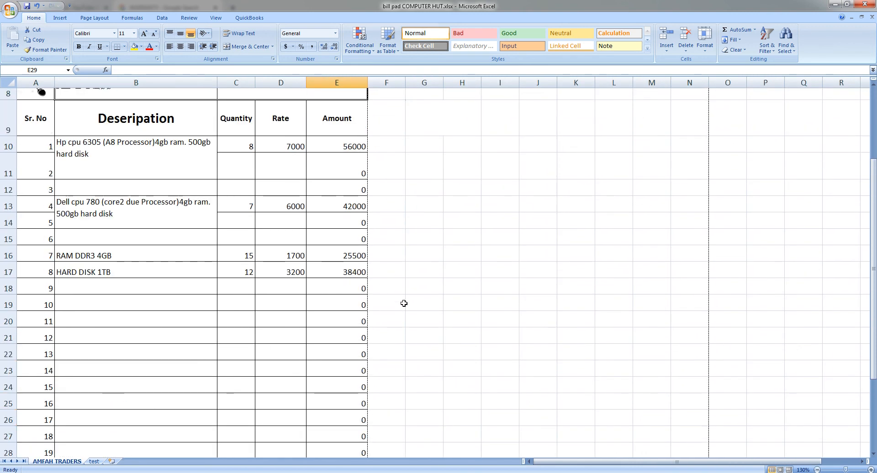
pyautogui.keyDown('ctrl'); pyautogui.scroll(-1, 404, 303); pyautogui.keyUp('ctrl')
pyautogui.scroll(-1, 371, 319)
pyautogui.scroll(1, 298, 141)
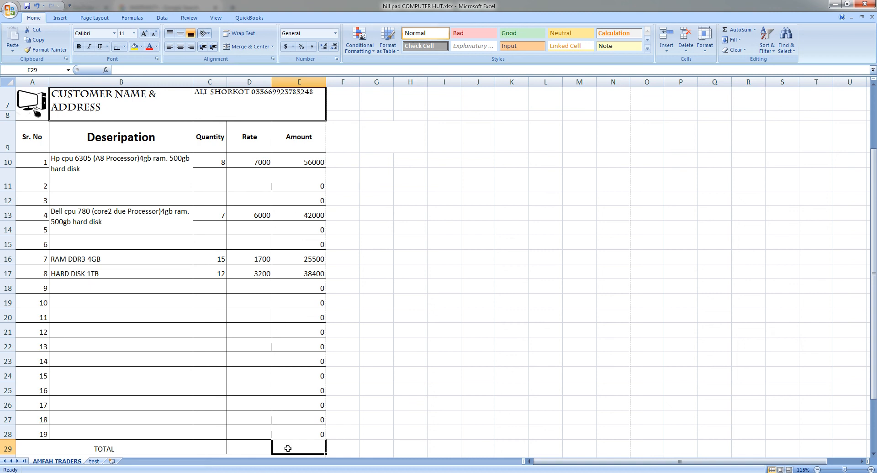
pyautogui.write('SU')
pyautogui.press('BackSpace')
pyautogui.press('BackSpace')
pyautogui.write('=SU')
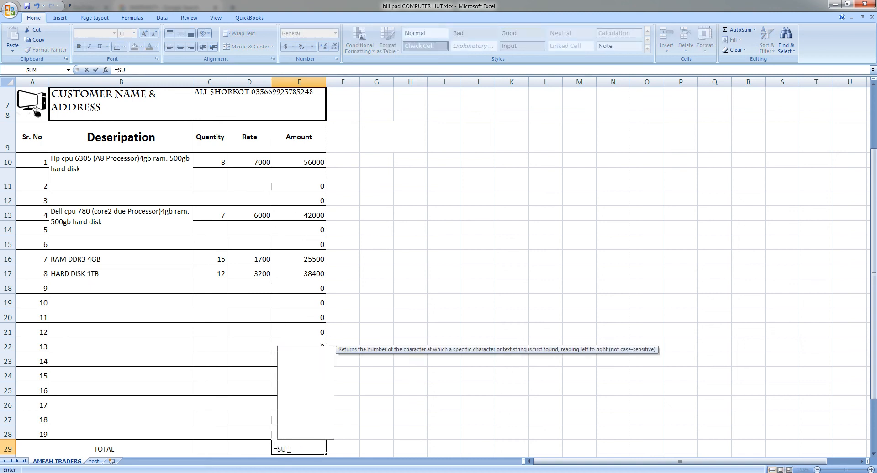
pyautogui.write('M(')
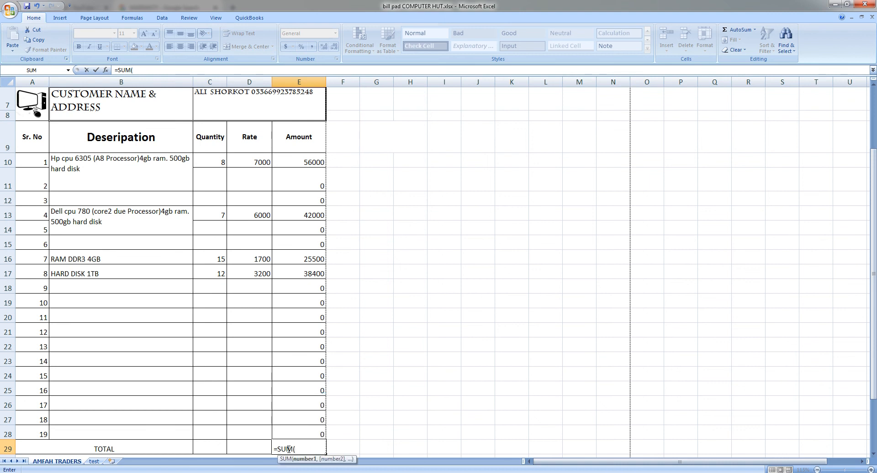
pyautogui.moveTo(301, 163); pyautogui.dragTo(300, 430)
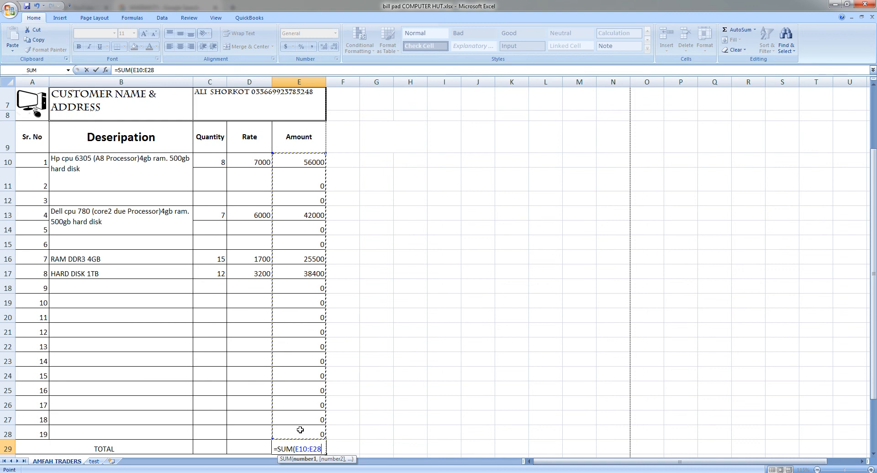
pyautogui.press('Return')
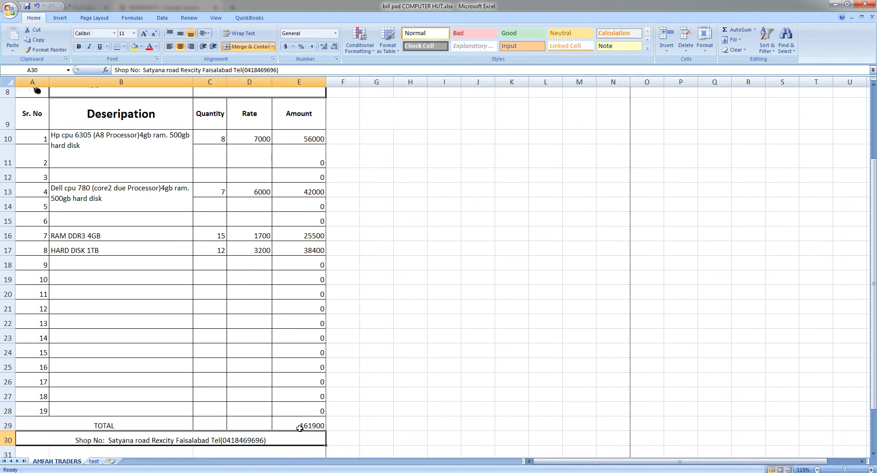
# - Enter a =SUM formula over the Quantity column in C29, showing 42 units
pyautogui.click(300, 429)
pyautogui.click(250, 424)
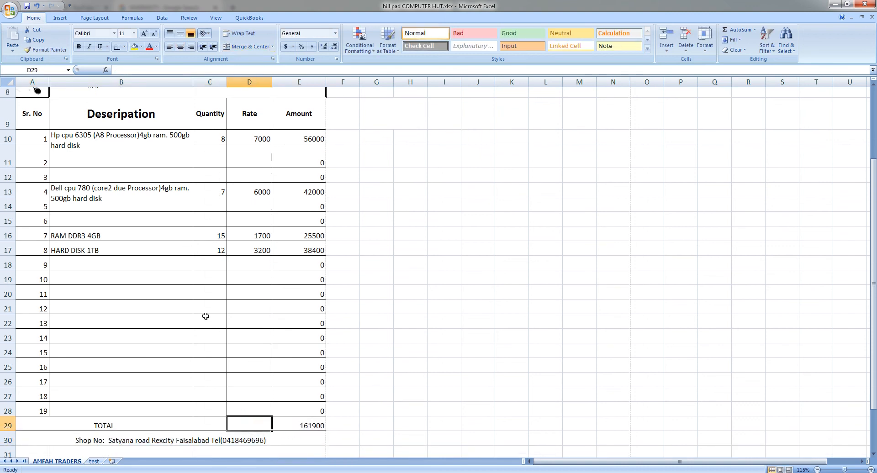
pyautogui.click(206, 424)
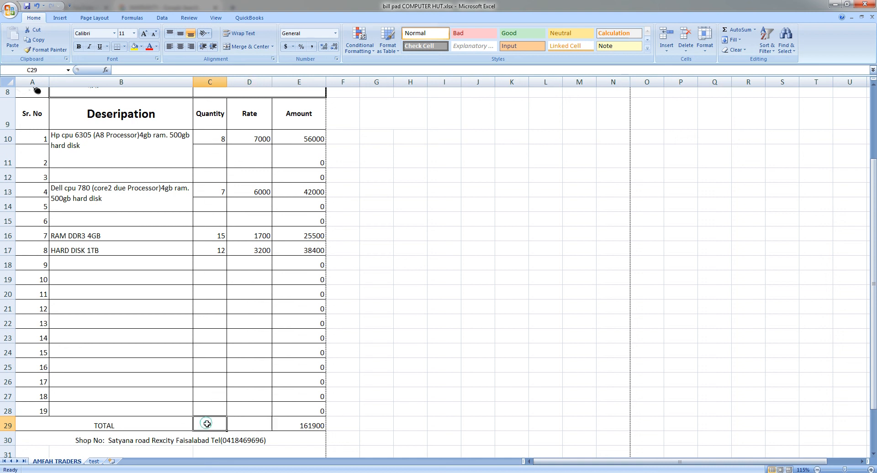
pyautogui.write('=')
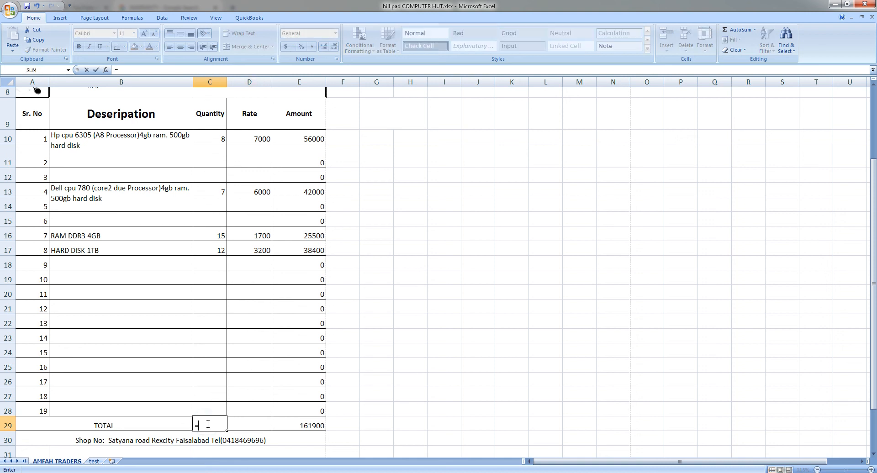
pyautogui.write('SUM(')
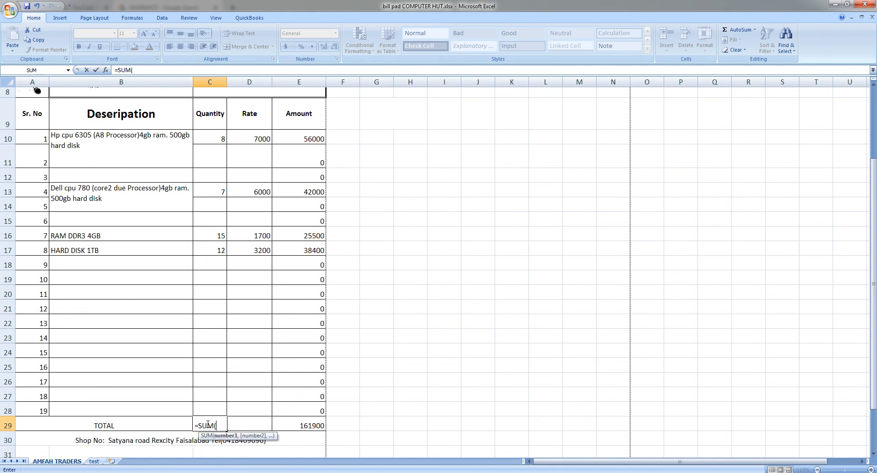
pyautogui.moveTo(218, 137); pyautogui.dragTo(211, 410)
pyautogui.press('Return')
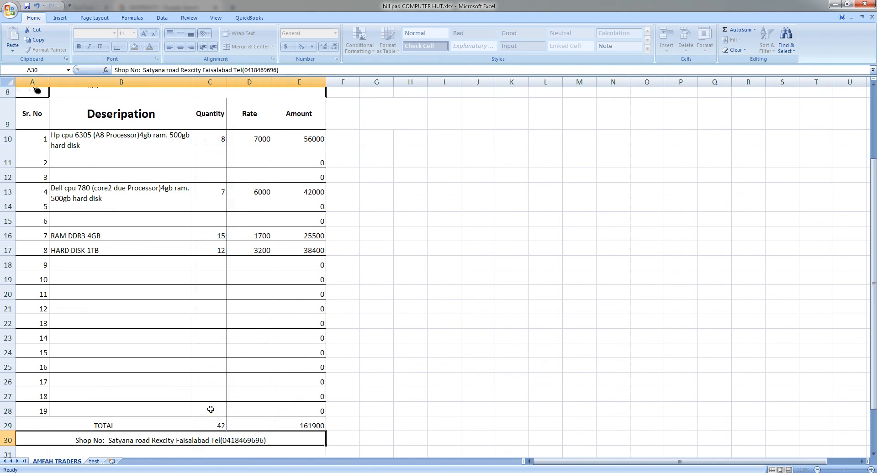
pyautogui.click(293, 426)
pyautogui.click(255, 421)
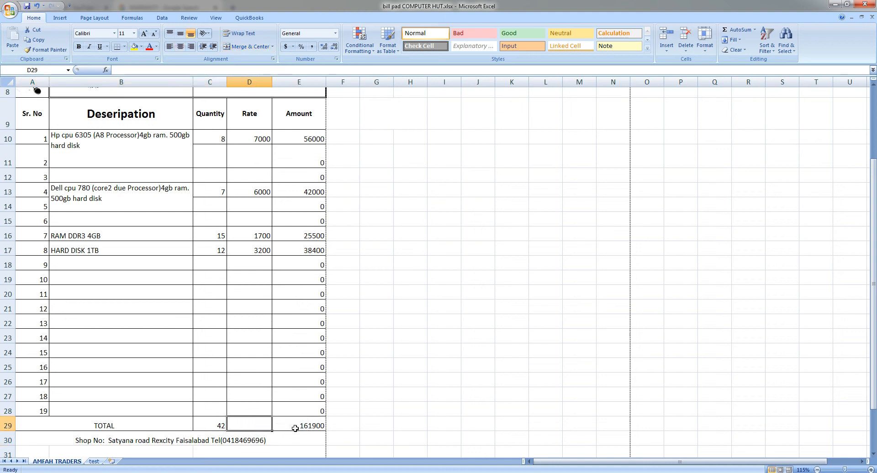
pyautogui.scroll(-2, 293, 421)
pyautogui.scroll(-1, 293, 421)
pyautogui.scroll(6, 235, 374)
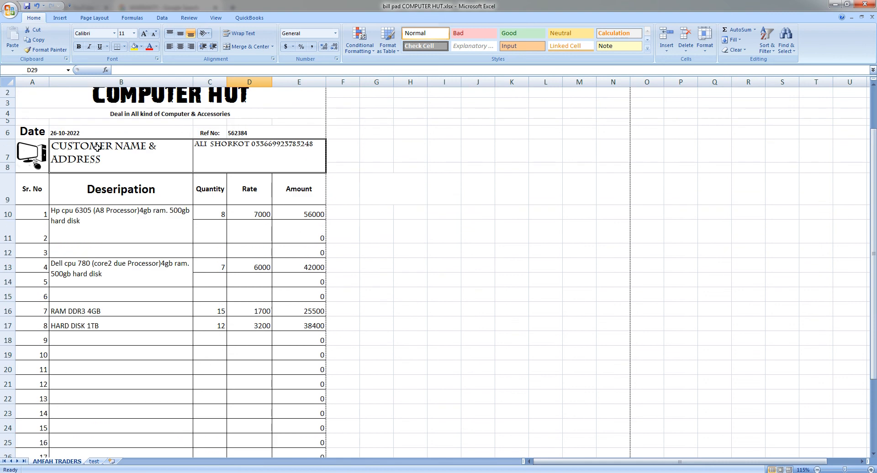
# - Show the COMPUTER HUT bill in Print Preview from the Office button menu
pyautogui.click(10, 9)
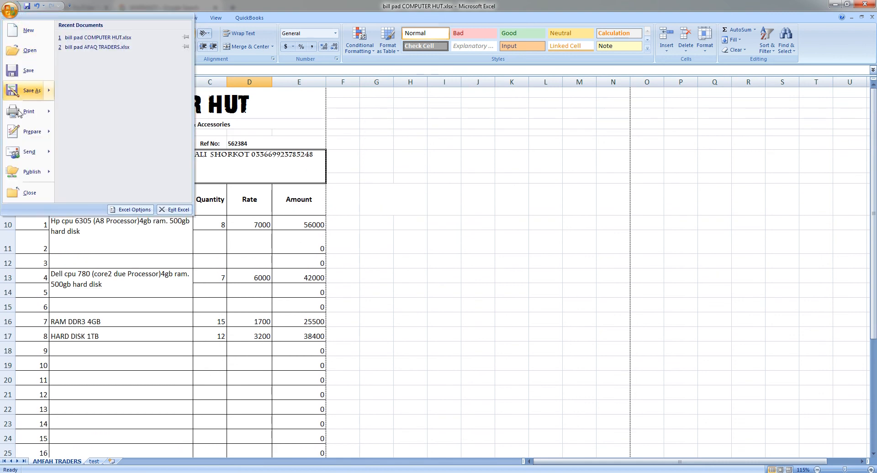
pyautogui.moveTo(30, 117)
pyautogui.click(93, 95)
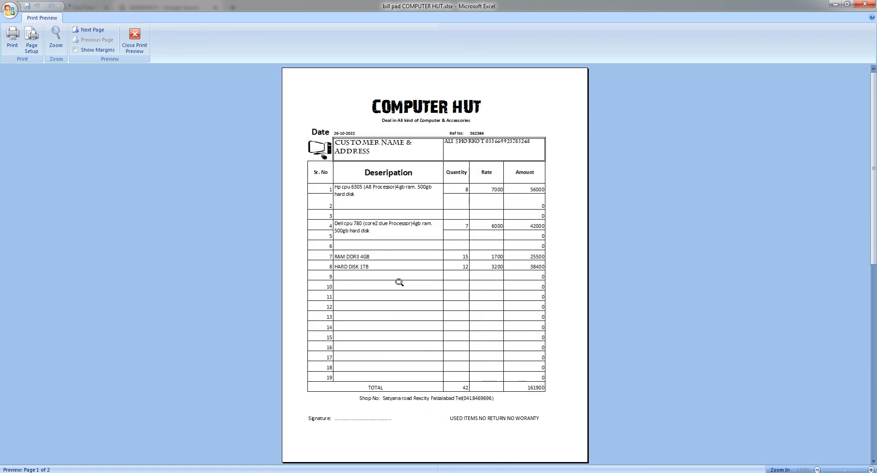
# - Close Print Preview and check Quantity, Rate and Amount for the first, Dell cpu and RAM rows
pyautogui.click(134, 46)
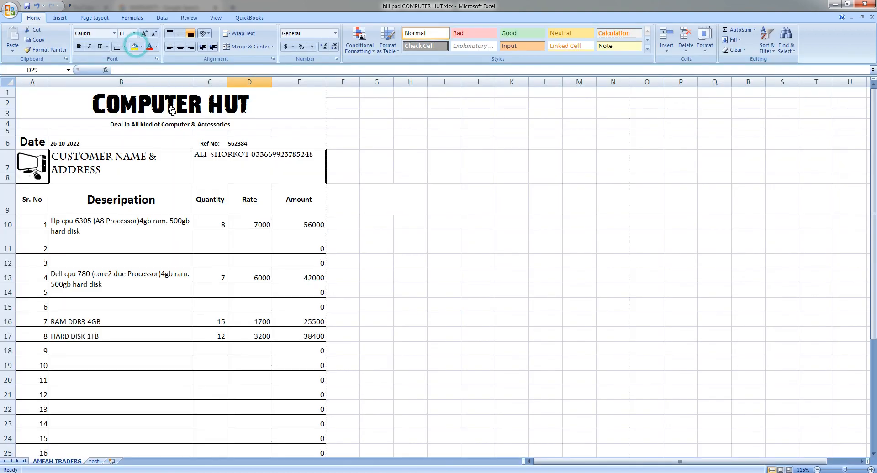
pyautogui.click(215, 224)
pyautogui.click(240, 225)
pyautogui.click(283, 226)
pyautogui.click(293, 273)
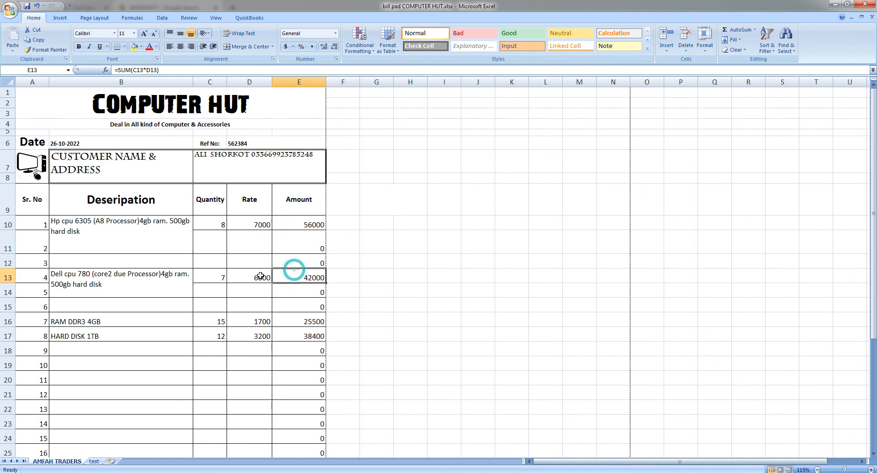
pyautogui.click(260, 276)
pyautogui.click(211, 279)
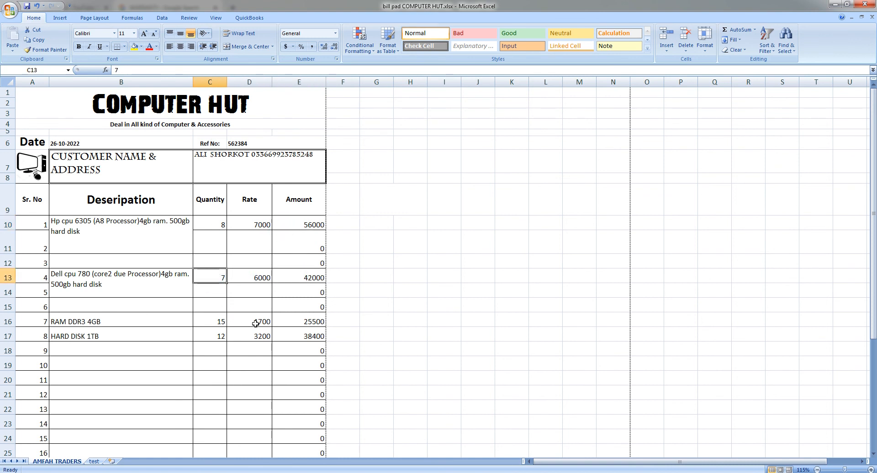
pyautogui.click(221, 324)
pyautogui.click(243, 324)
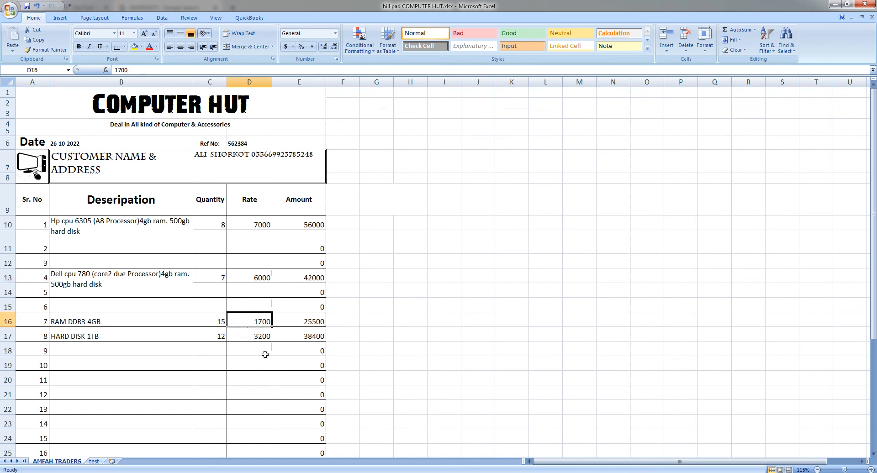
pyautogui.click(315, 225)
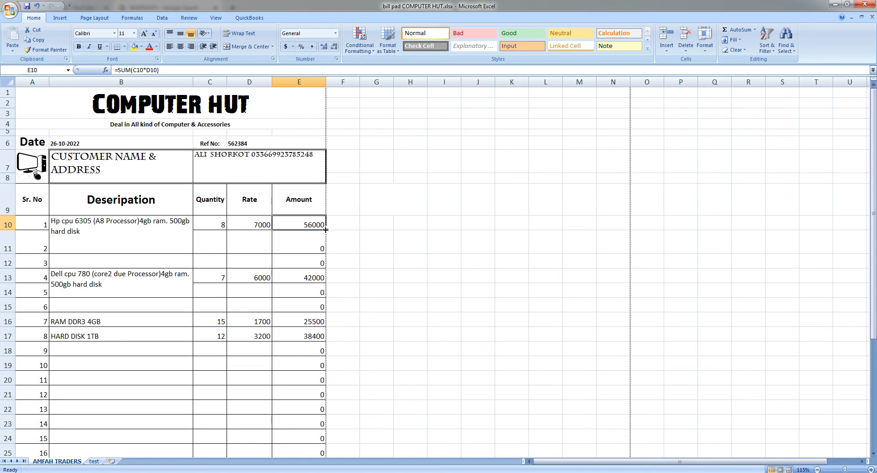
# - Inspect the last row's Amount formula and the empty Quantity, Rate and Amount cells in row 12
pyautogui.scroll(-3, 318, 362)
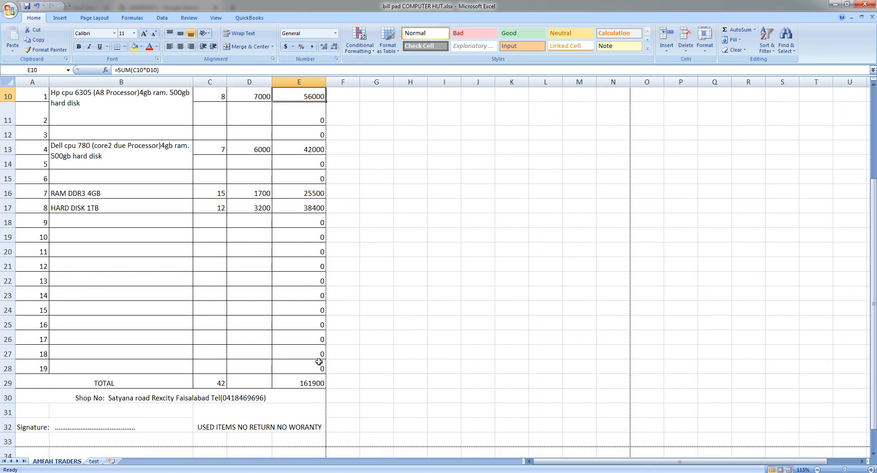
pyautogui.click(291, 363)
pyautogui.scroll(2, 245, 254)
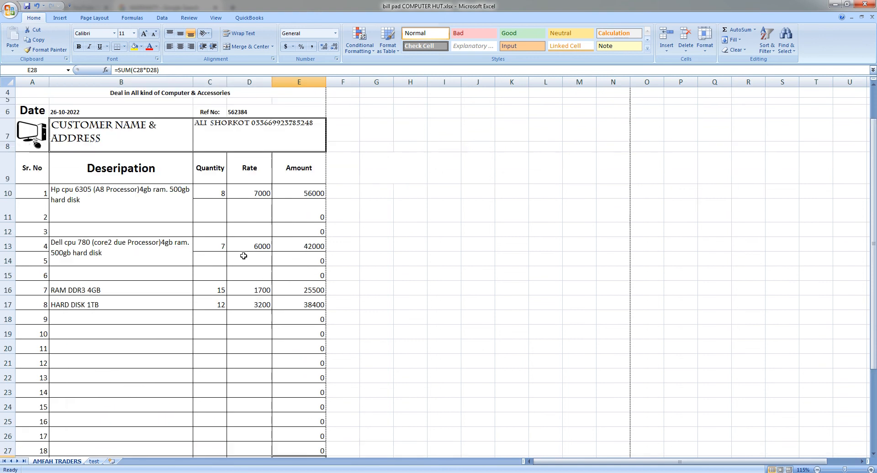
pyautogui.click(211, 251)
pyautogui.click(213, 227)
pyautogui.click(240, 229)
pyautogui.click(290, 232)
pyautogui.click(253, 232)
pyautogui.click(221, 231)
pyautogui.click(235, 230)
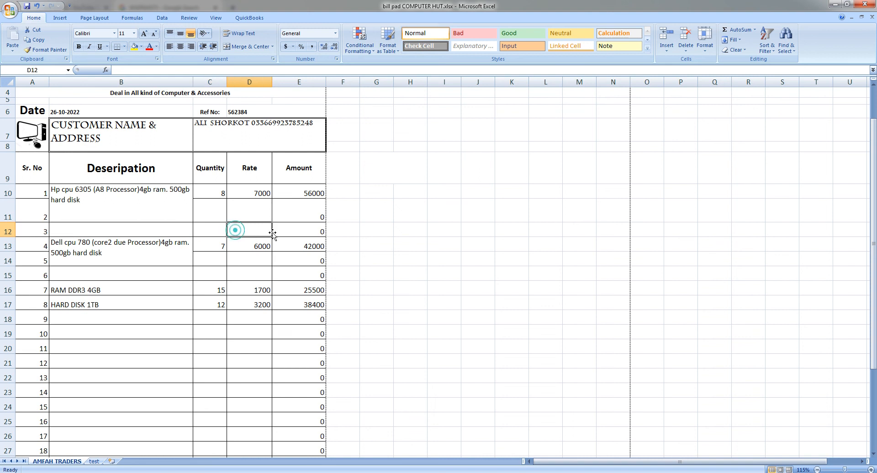